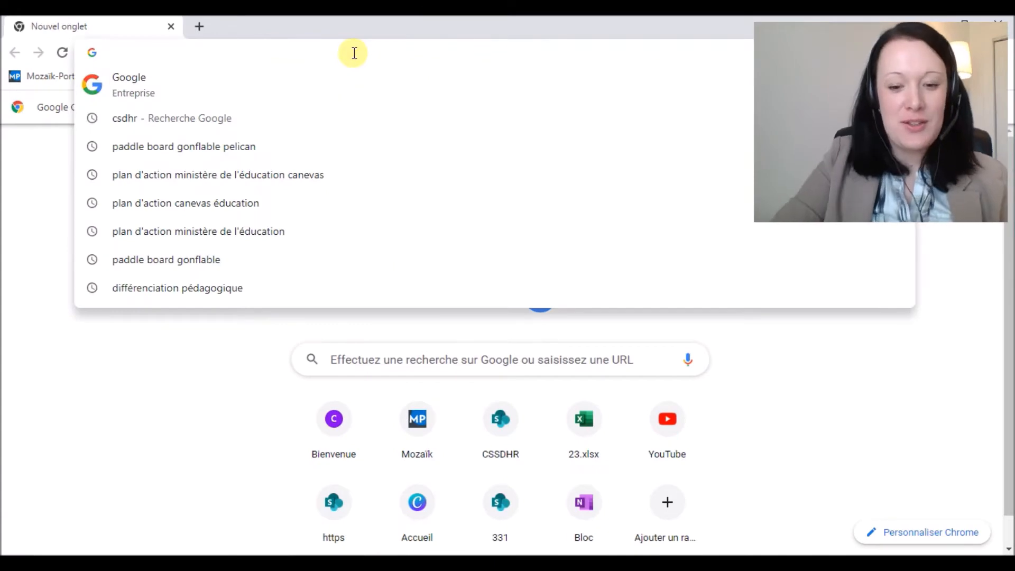
Open the SPI site, sign in with the prefilled credentials and choose the security profile for the session.
{"action": "key", "text": "Return"}
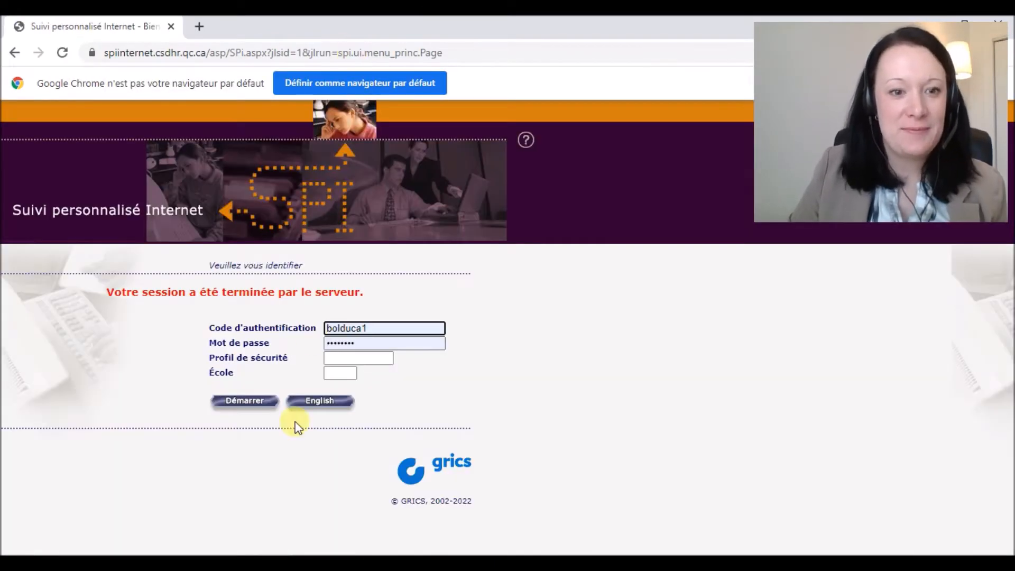
{"action": "left_click", "coordinate": [261, 408]}
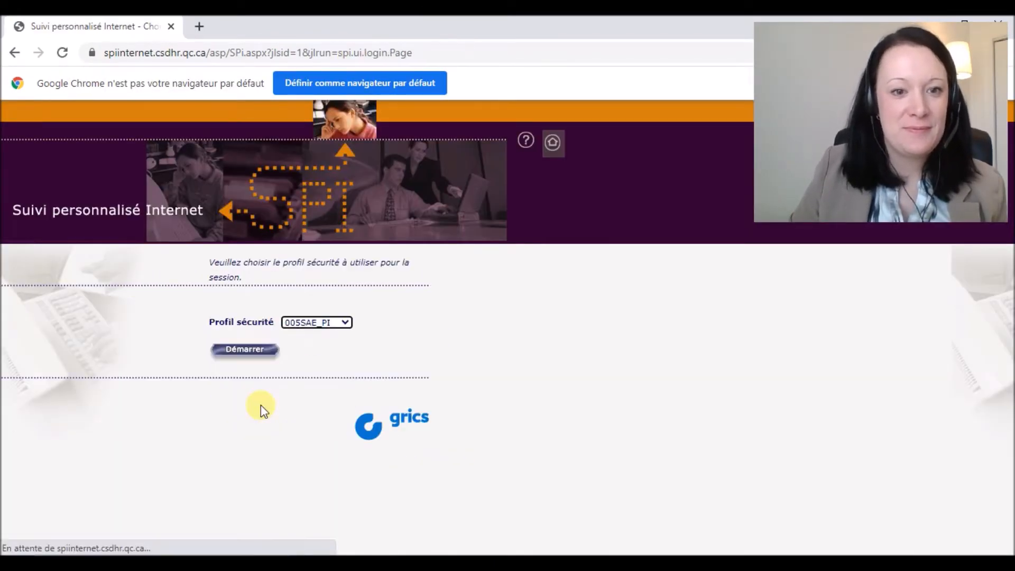
{"action": "left_click", "coordinate": [322, 322]}
{"action": "left_click", "coordinate": [308, 389]}
{"action": "left_click", "coordinate": [246, 349]}
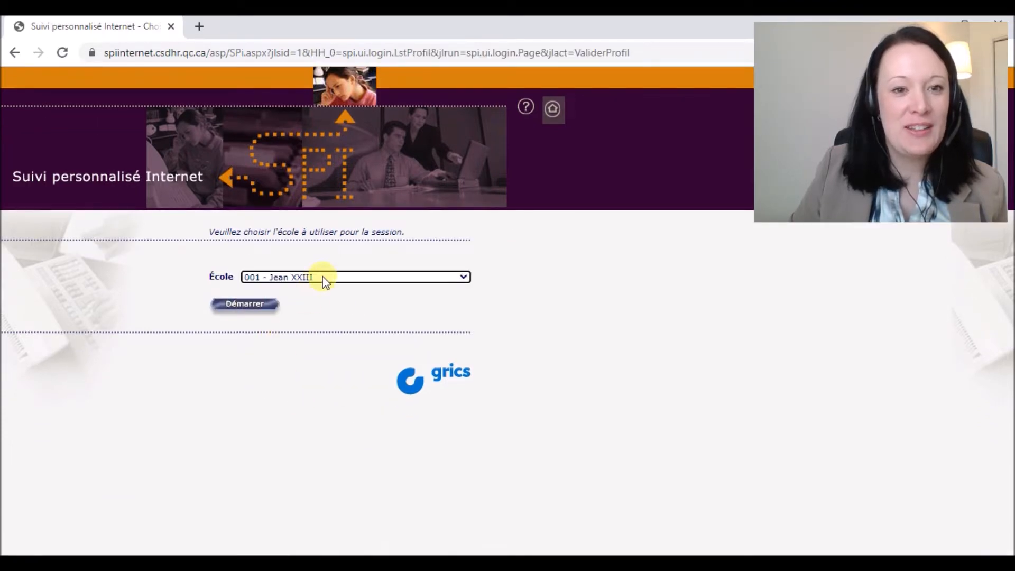
Start the session with school 056 - Agence S.H.I.E.L.D.
{"action": "left_click", "coordinate": [317, 278]}
{"action": "scroll", "coordinate": [341, 399], "scroll_direction": "down", "scroll_amount": 5}
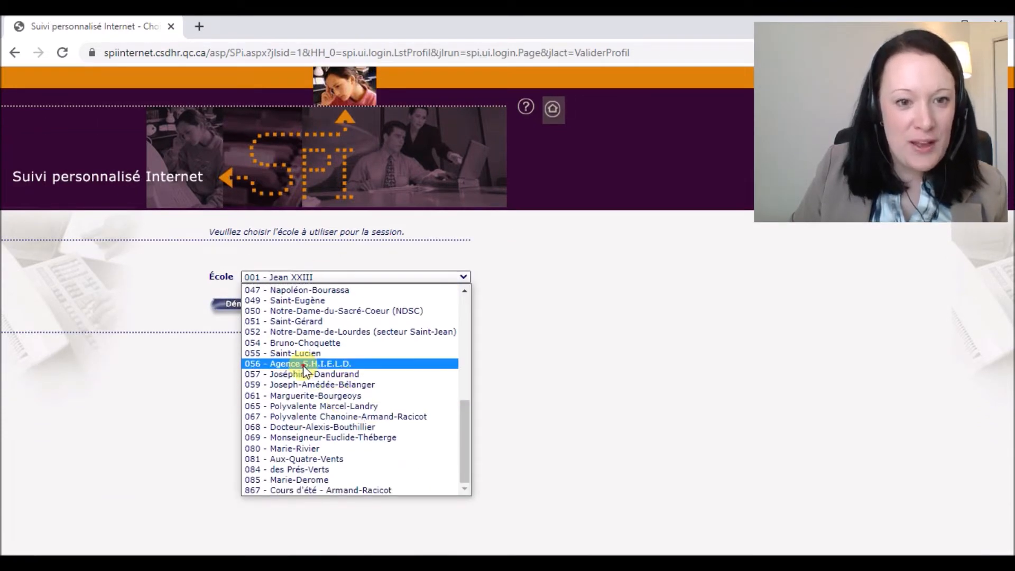
{"action": "left_click", "coordinate": [248, 363]}
{"action": "left_click", "coordinate": [245, 306]}
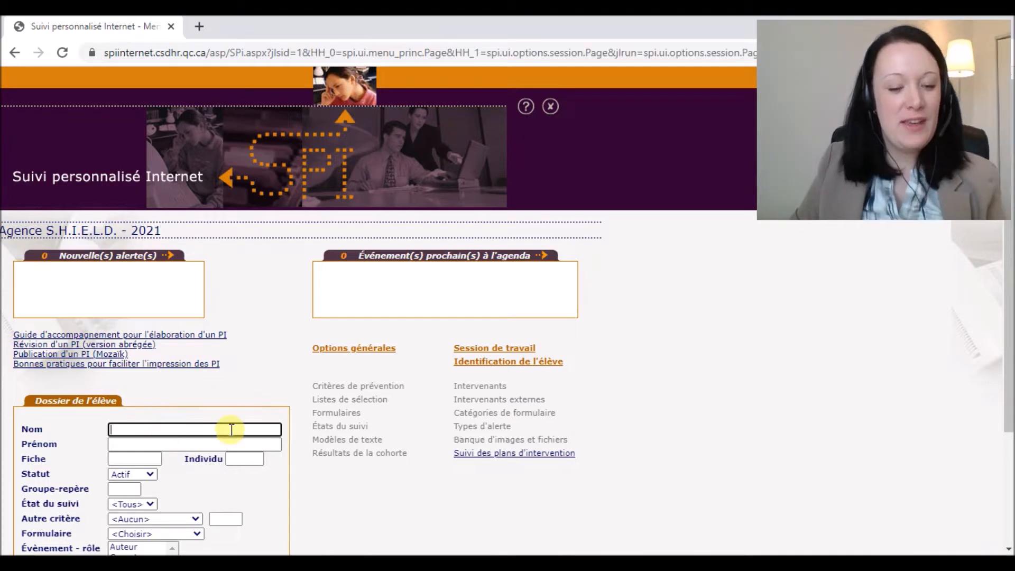
Find the student's record by entering the student's last name in the Dossier de l'élève search.
{"action": "type", "text": "Cornemuse"}
{"action": "scroll", "coordinate": [231, 430], "scroll_direction": "down", "scroll_amount": 2}
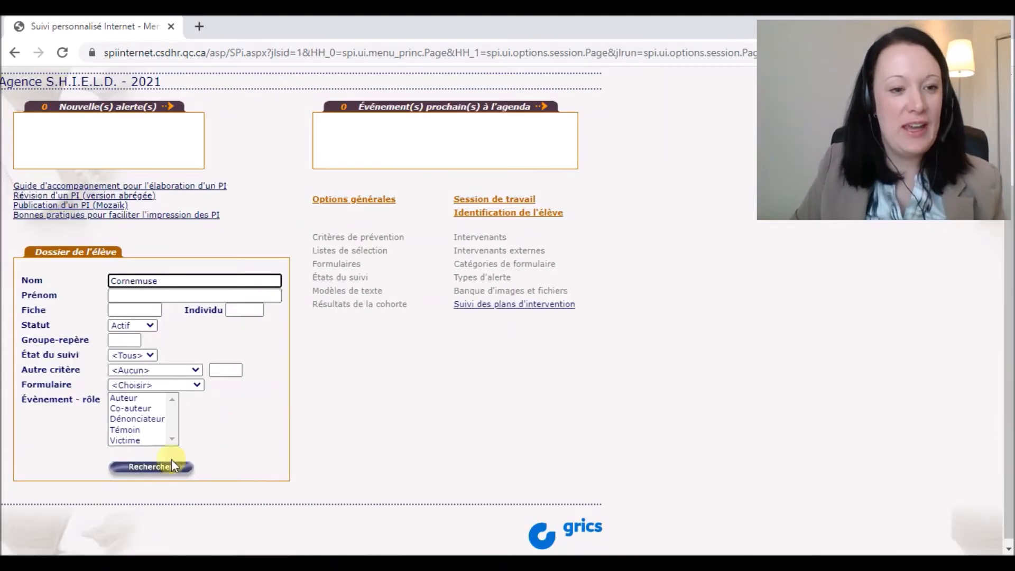
{"action": "left_click", "coordinate": [158, 465]}
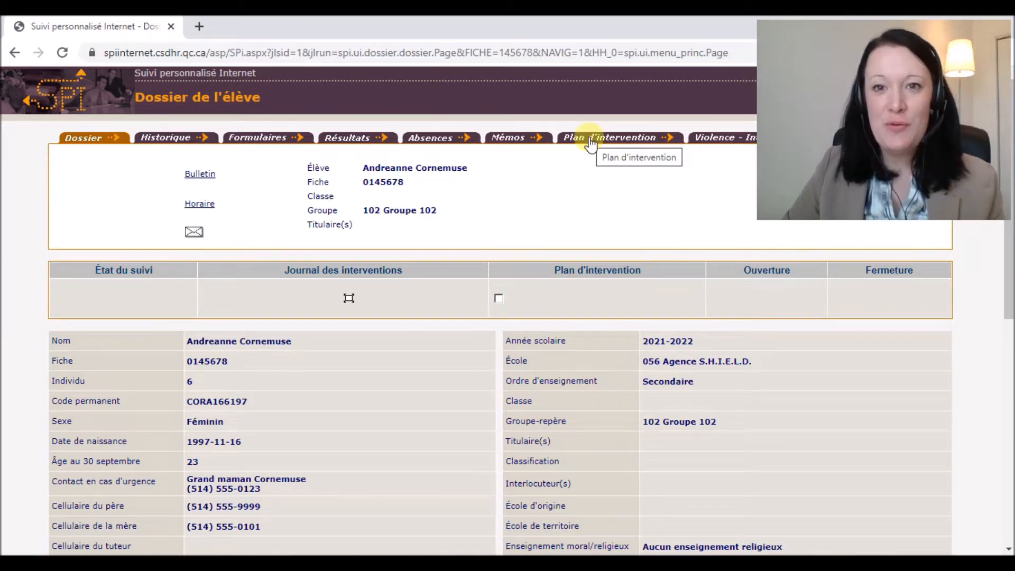
Add a new intervention plan to the student's record with the proposed identifier and open it.
{"action": "left_click", "coordinate": [590, 142]}
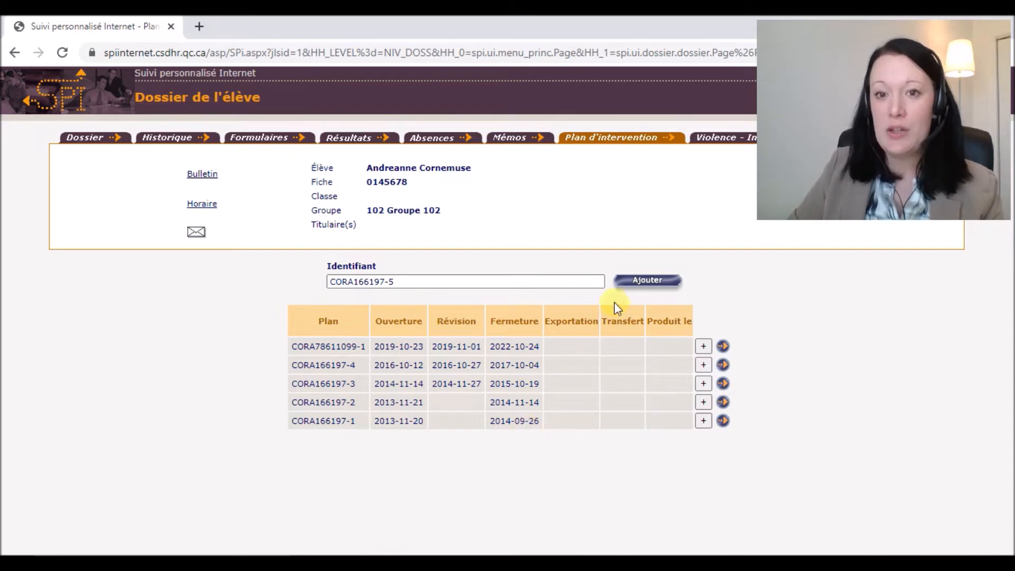
{"action": "left_click", "coordinate": [647, 283]}
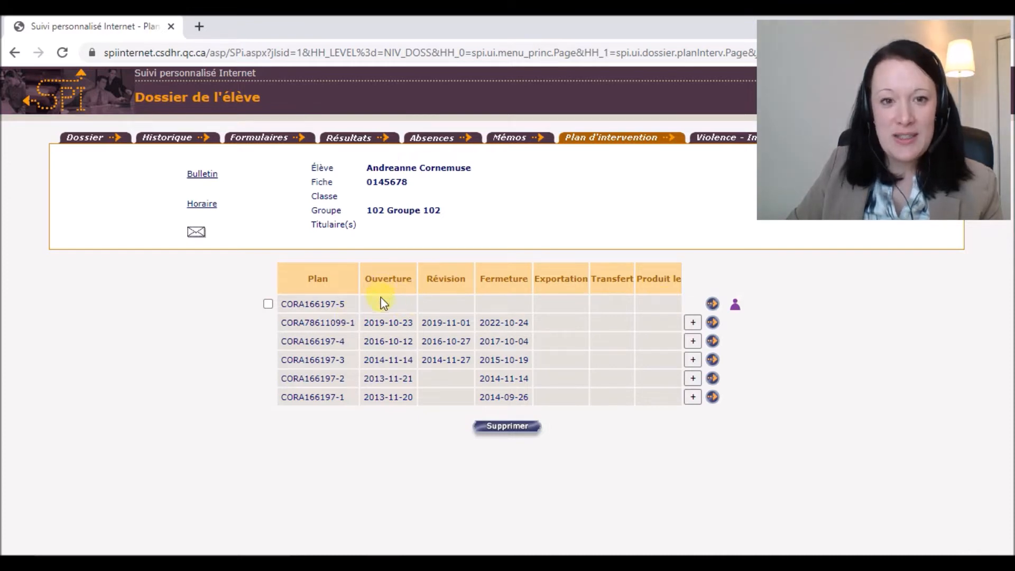
{"action": "left_click", "coordinate": [713, 305]}
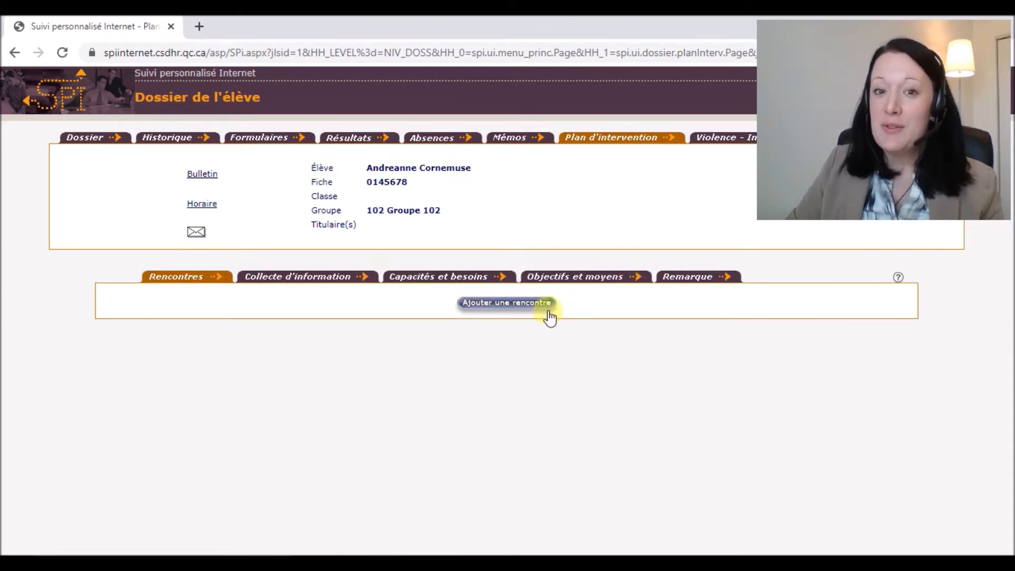
Add a meeting of type Ouverture to the plan, dated 2022-10-31.
{"action": "left_click", "coordinate": [520, 308]}
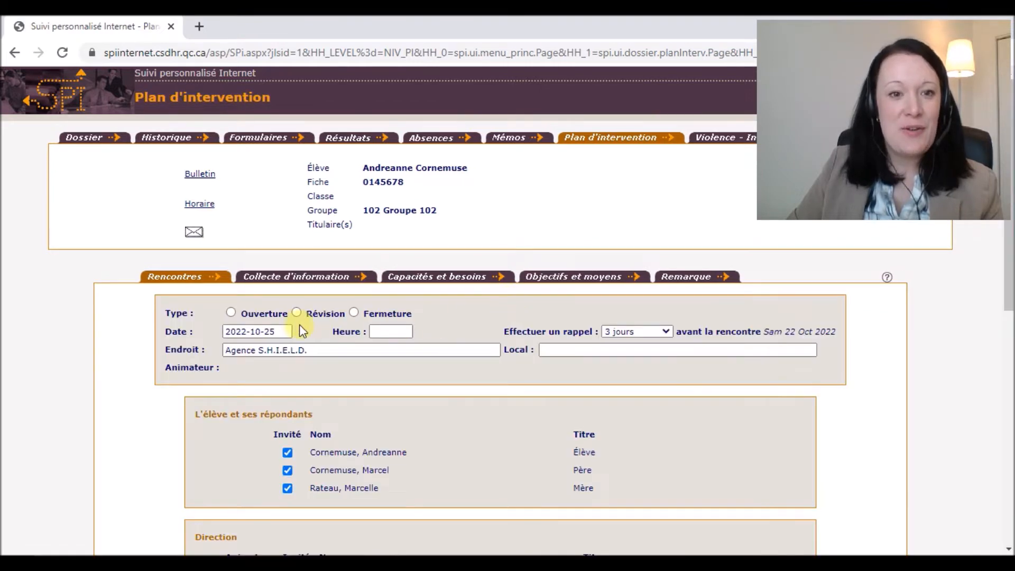
{"action": "left_click", "coordinate": [231, 313]}
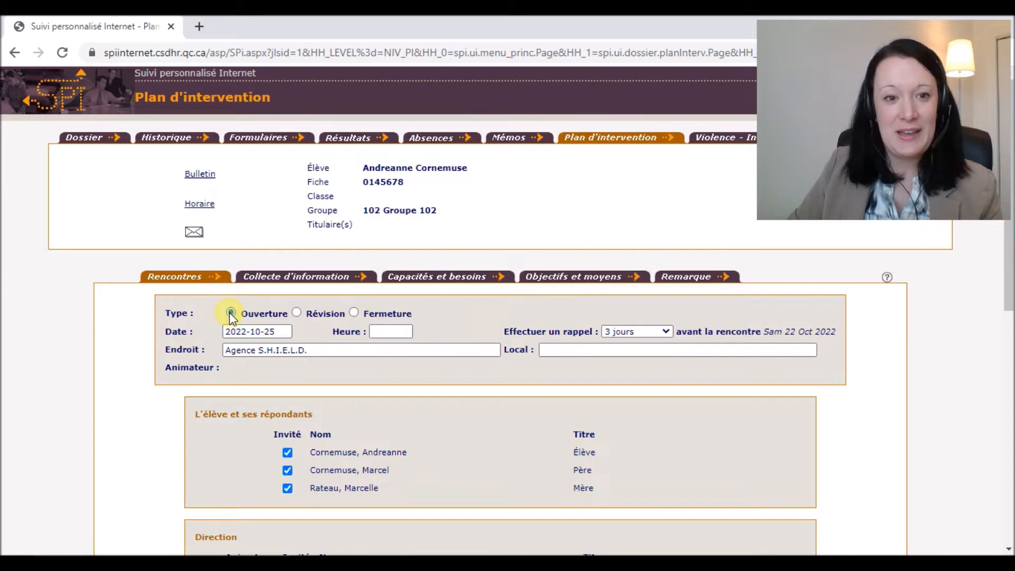
{"action": "left_click", "coordinate": [279, 335]}
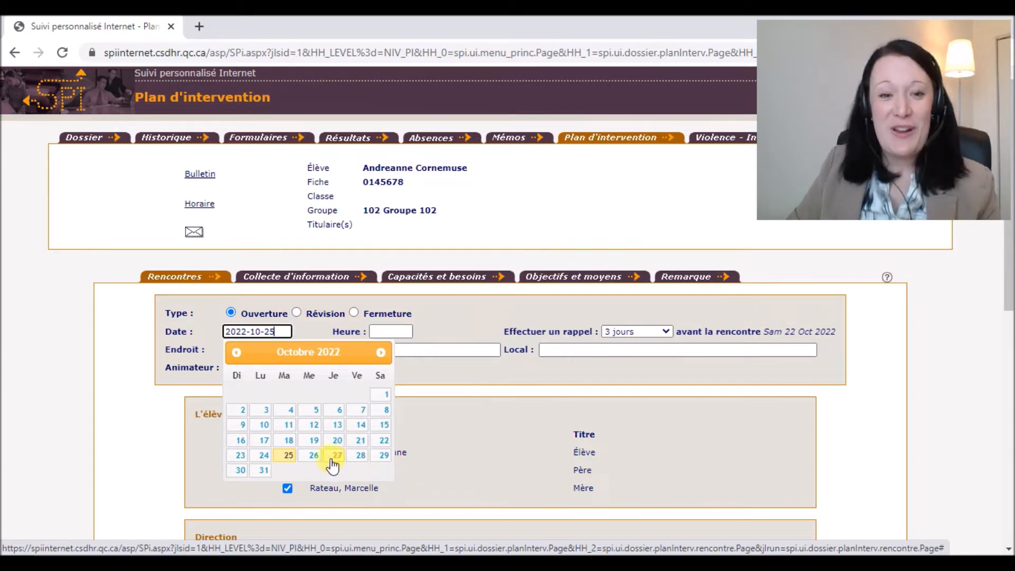
{"action": "left_click", "coordinate": [259, 474]}
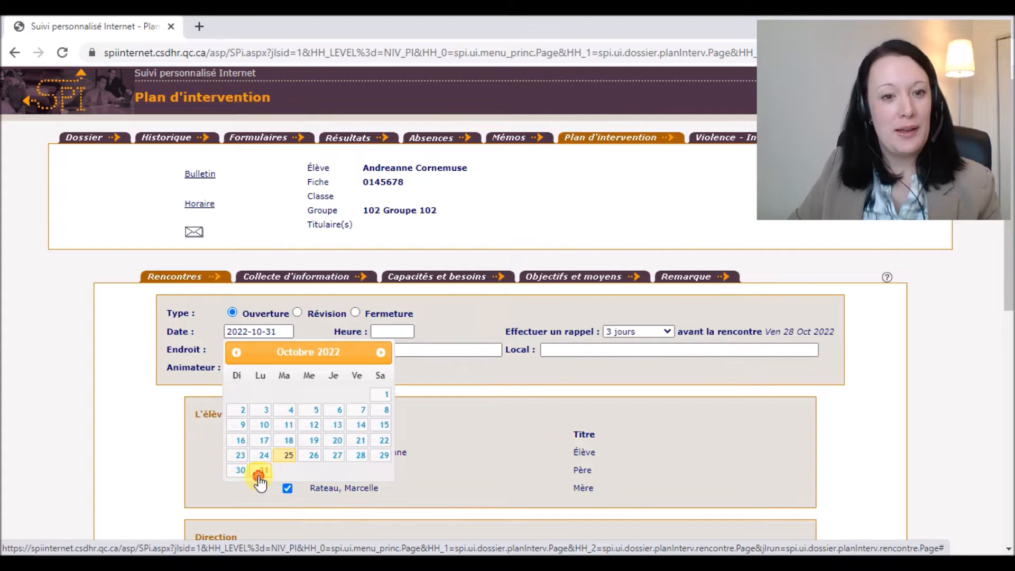
Set the meeting time to 16:00 and its reminder to Aucun rappel.
{"action": "left_click", "coordinate": [379, 333]}
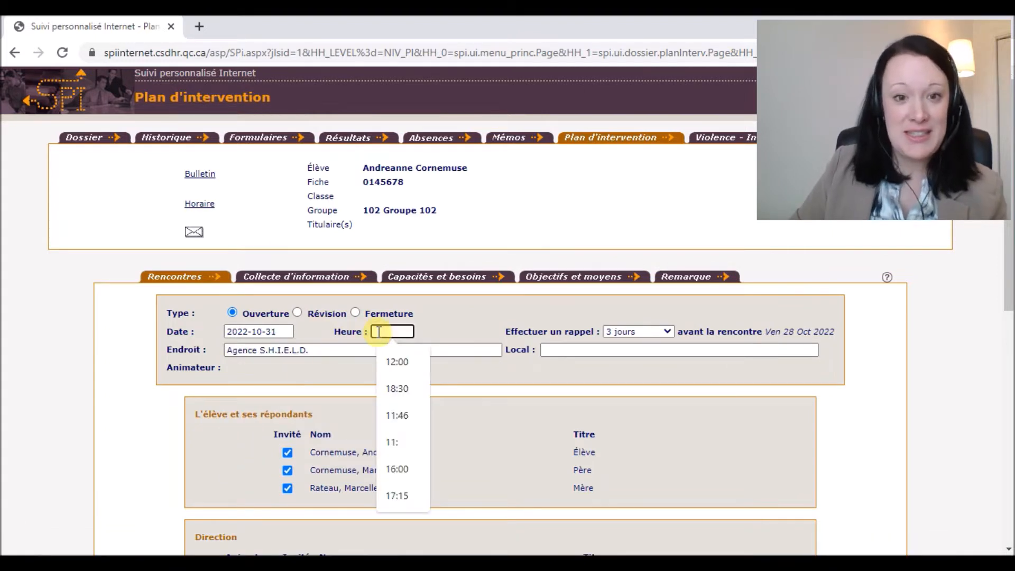
{"action": "left_click", "coordinate": [407, 473]}
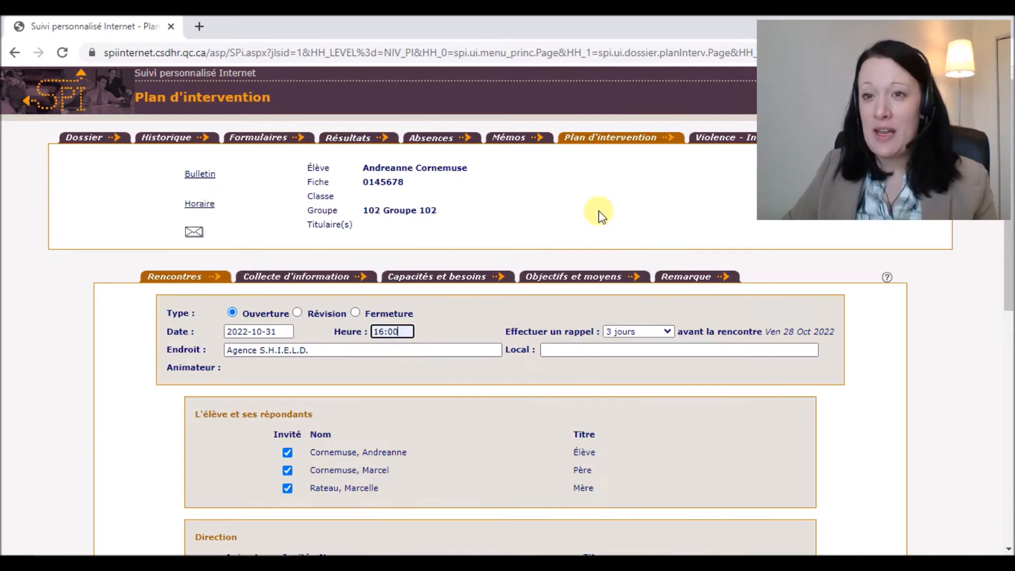
{"action": "left_click", "coordinate": [635, 333]}
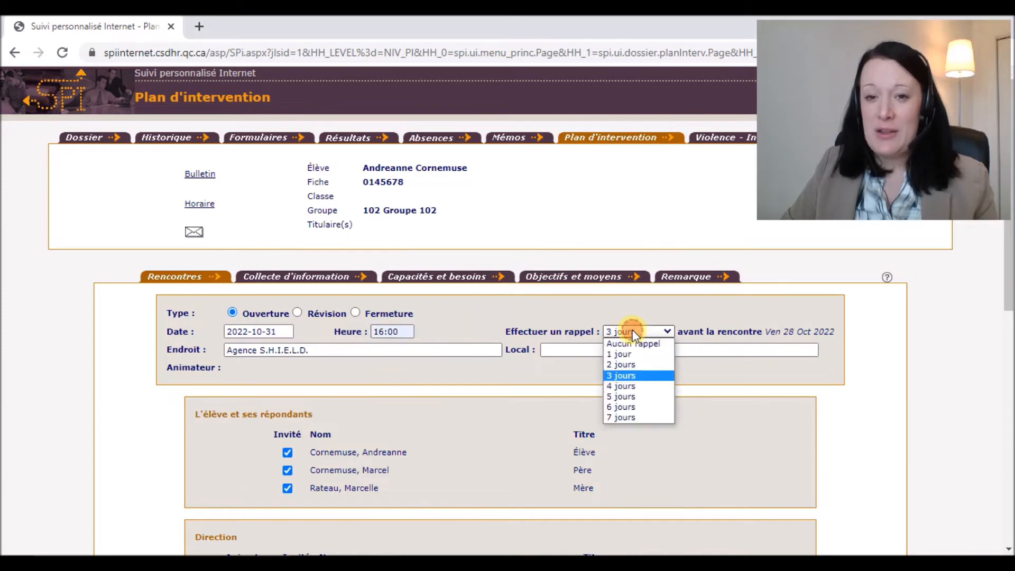
{"action": "left_click", "coordinate": [633, 345]}
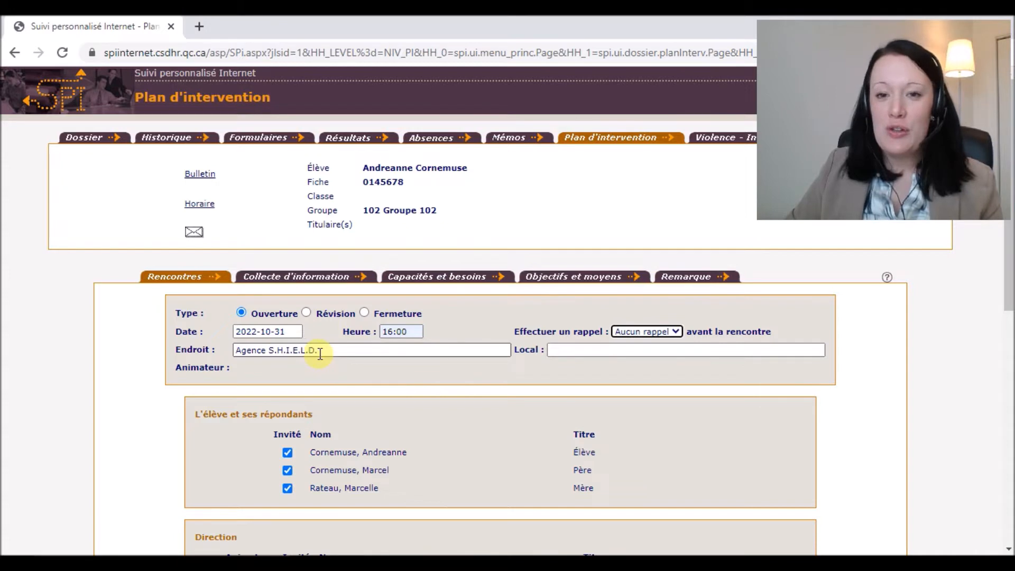
{"action": "left_click", "coordinate": [552, 351]}
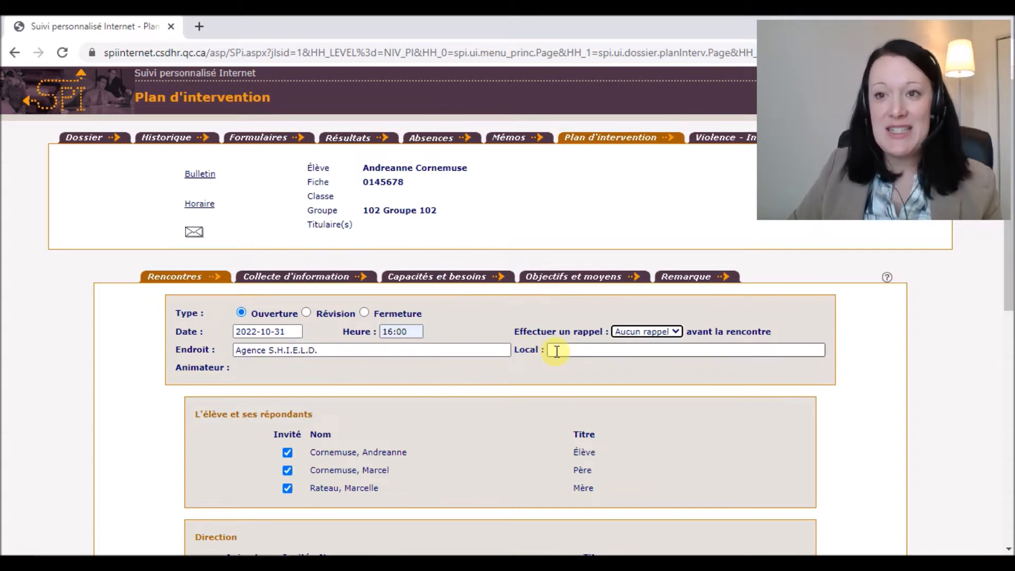
In the Direction group, invite the first listed teacher and the tenth listed person, and make the latter the meeting's Animateur.
{"action": "scroll", "coordinate": [545, 363], "scroll_direction": "down", "scroll_amount": 2}
{"action": "scroll", "coordinate": [544, 363], "scroll_direction": "down", "scroll_amount": 2}
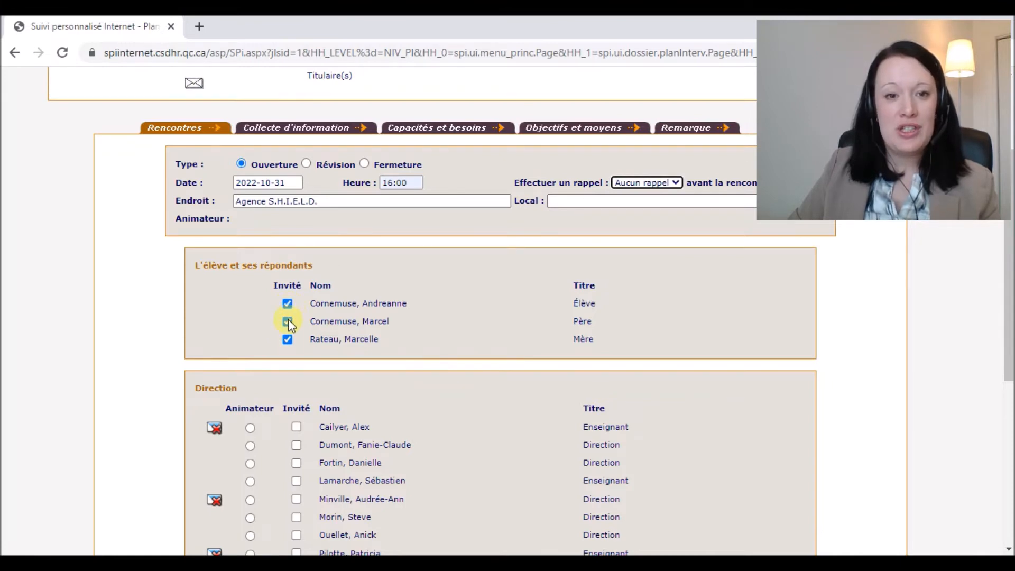
{"action": "scroll", "coordinate": [283, 314], "scroll_direction": "down", "scroll_amount": 3}
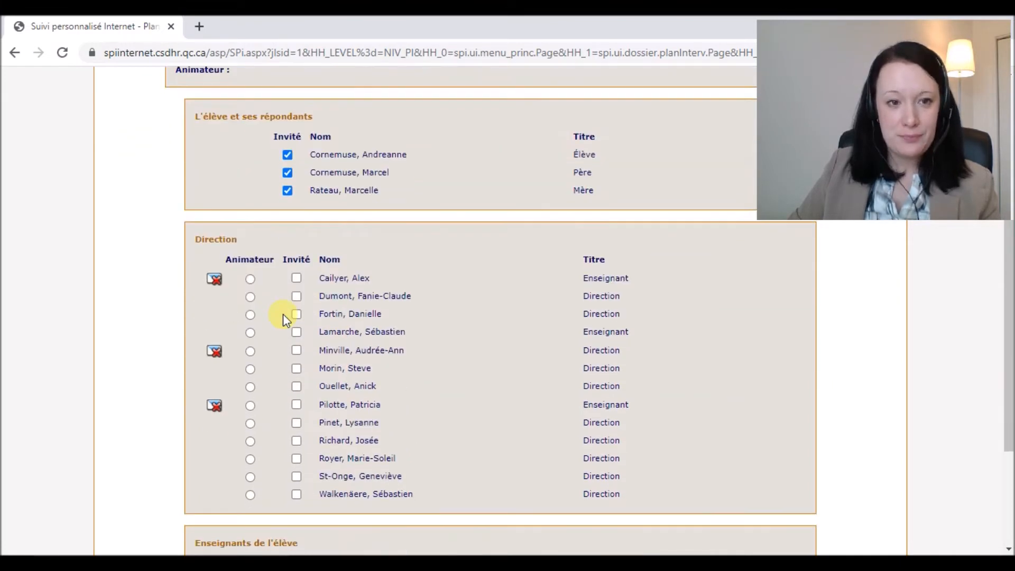
{"action": "scroll", "coordinate": [283, 314], "scroll_direction": "down", "scroll_amount": 3}
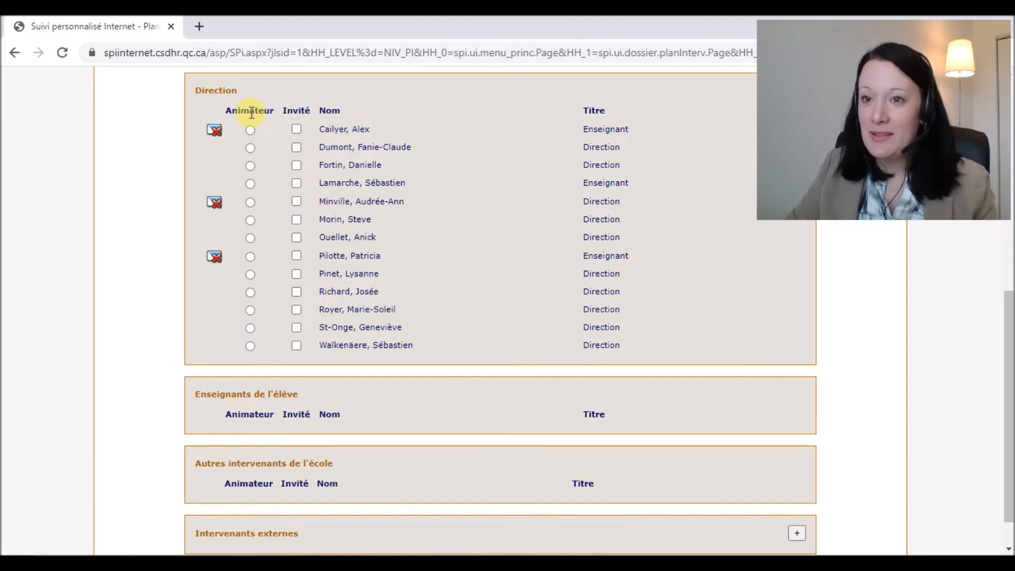
{"action": "left_click", "coordinate": [297, 130]}
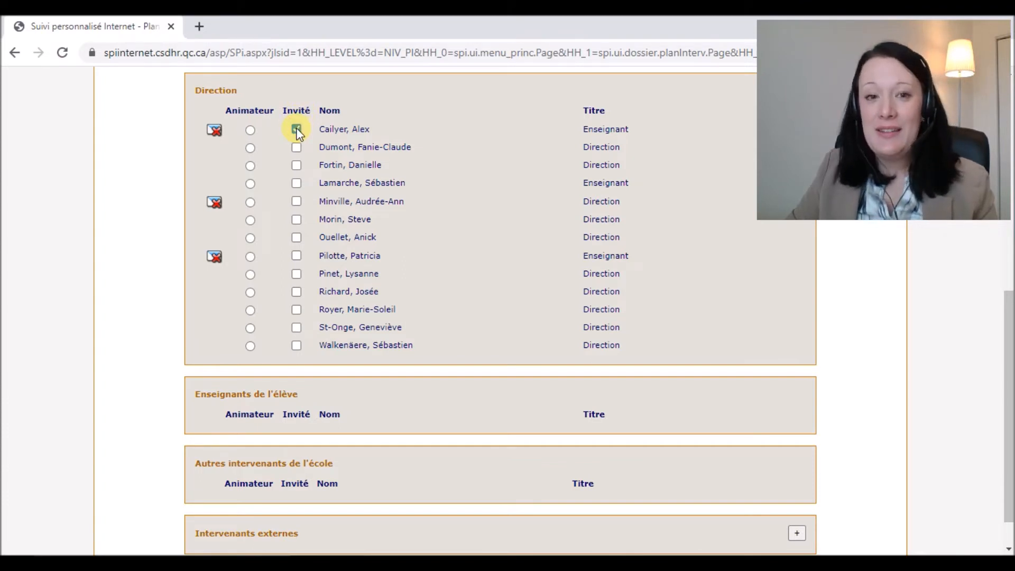
{"action": "left_click", "coordinate": [296, 293]}
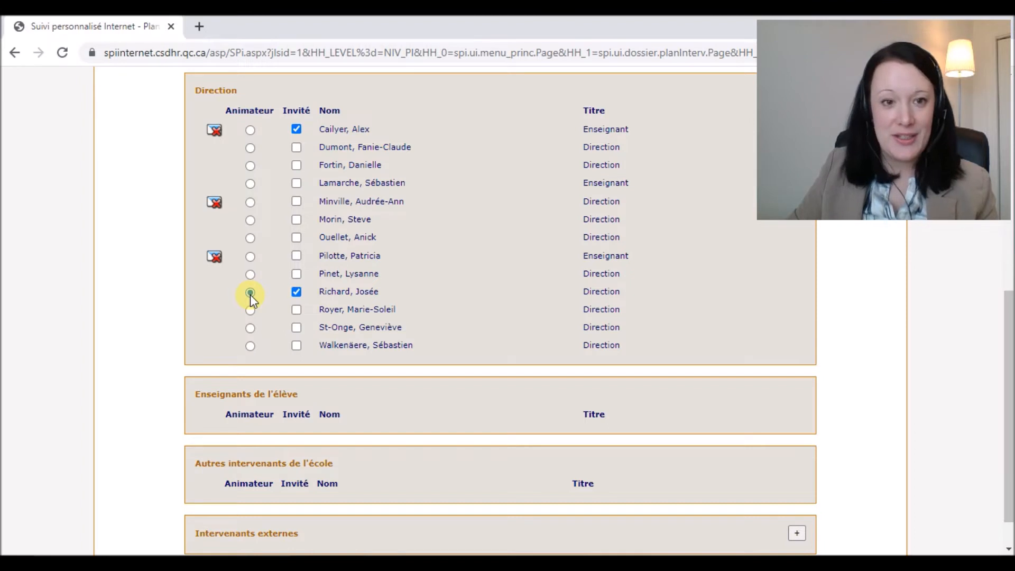
{"action": "scroll", "coordinate": [249, 294], "scroll_direction": "down", "scroll_amount": 1}
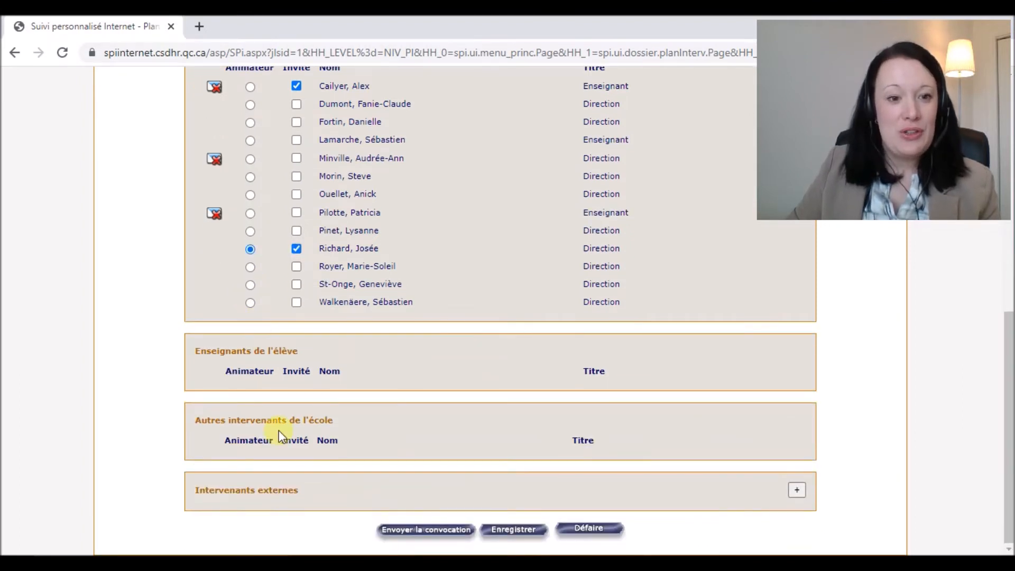
Add an external participant with the person's last name, first name and e-mail, and the title orthopédagogue.
{"action": "left_click", "coordinate": [798, 491]}
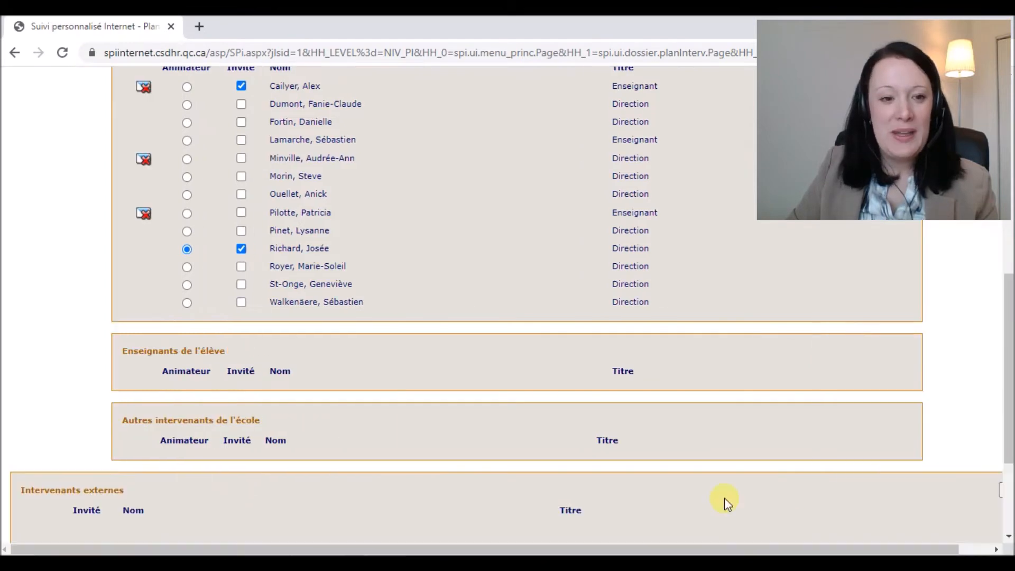
{"action": "scroll", "coordinate": [464, 489], "scroll_direction": "down", "scroll_amount": 3}
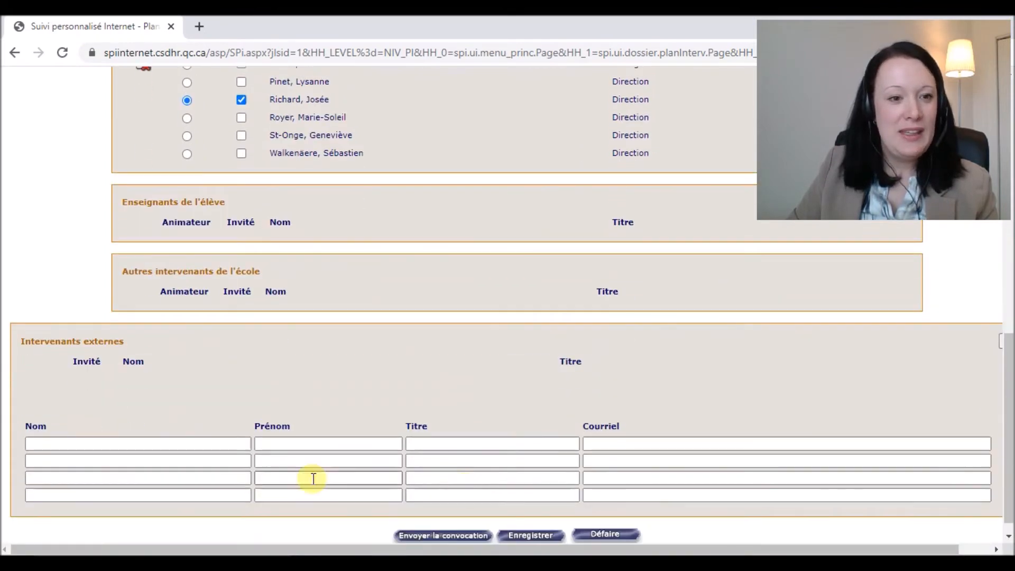
{"action": "left_click", "coordinate": [203, 445]}
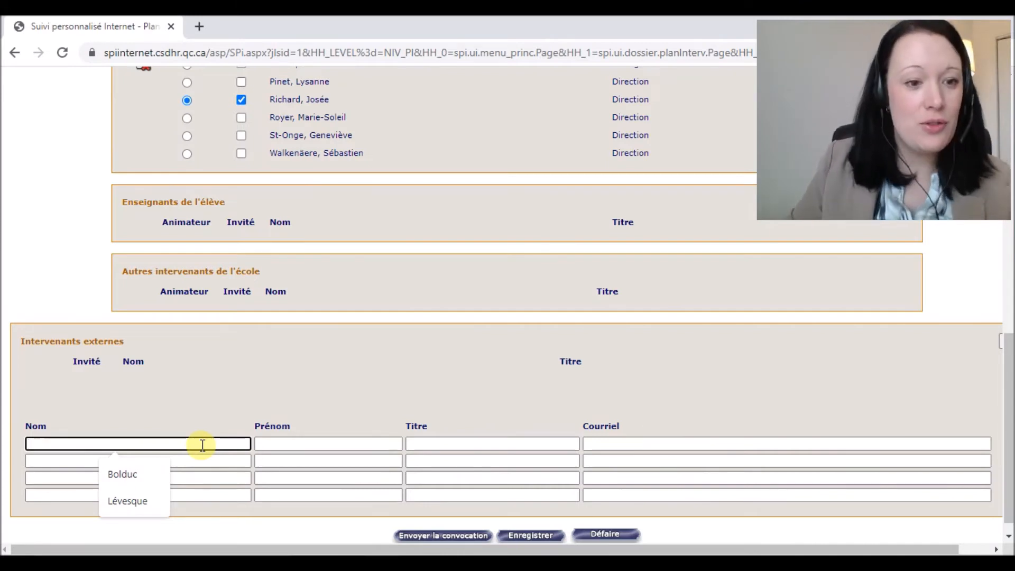
{"action": "left_click", "coordinate": [140, 502]}
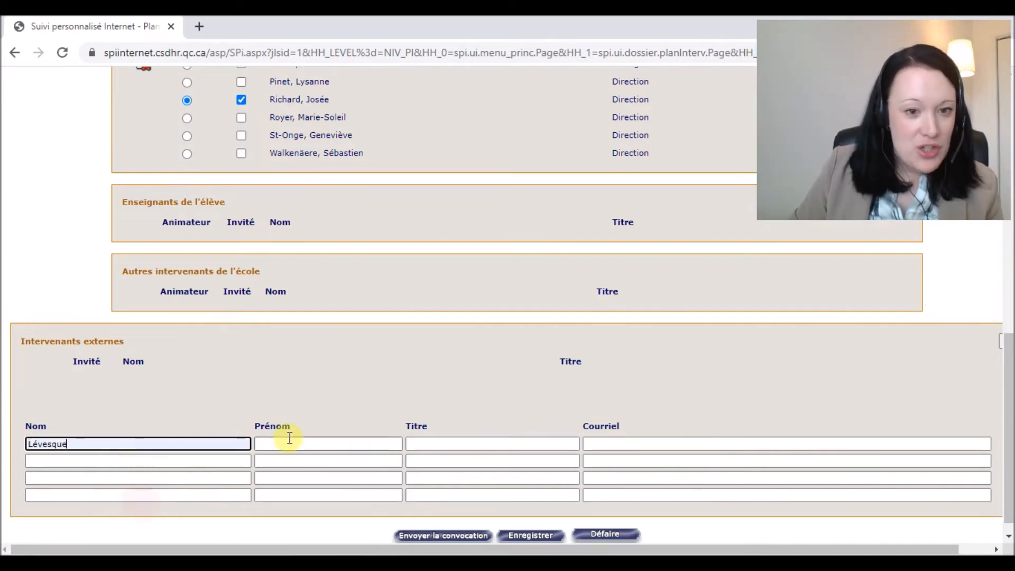
{"action": "left_click", "coordinate": [302, 444]}
{"action": "left_click", "coordinate": [332, 500]}
{"action": "left_click", "coordinate": [419, 444]}
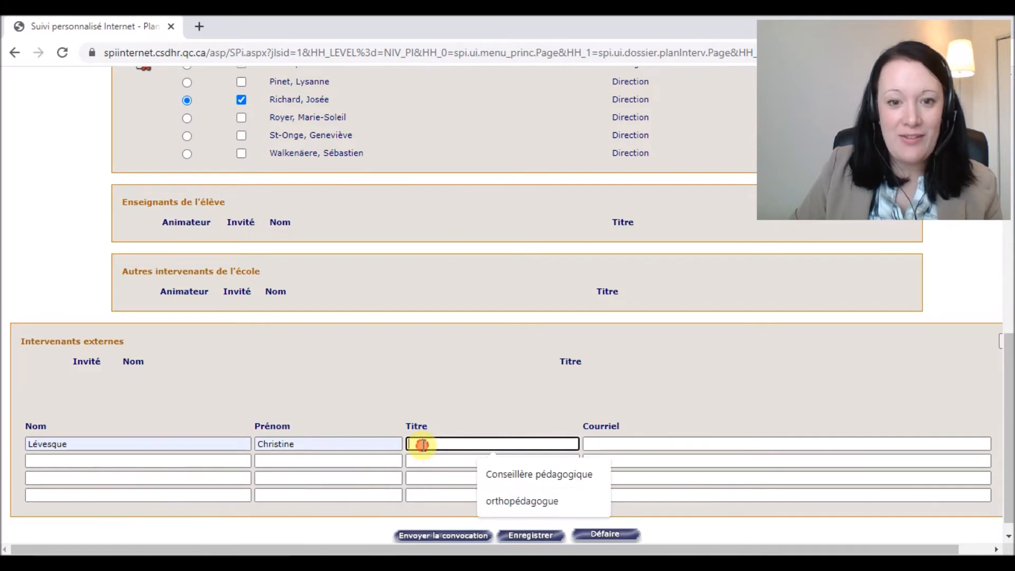
{"action": "left_click", "coordinate": [509, 500]}
{"action": "left_click", "coordinate": [608, 444]}
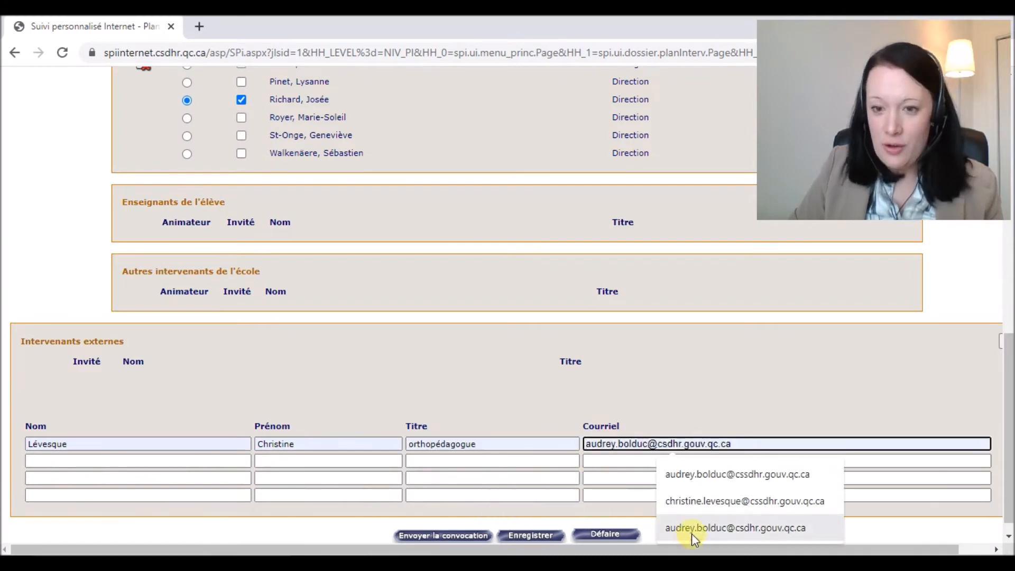
{"action": "left_click", "coordinate": [704, 502]}
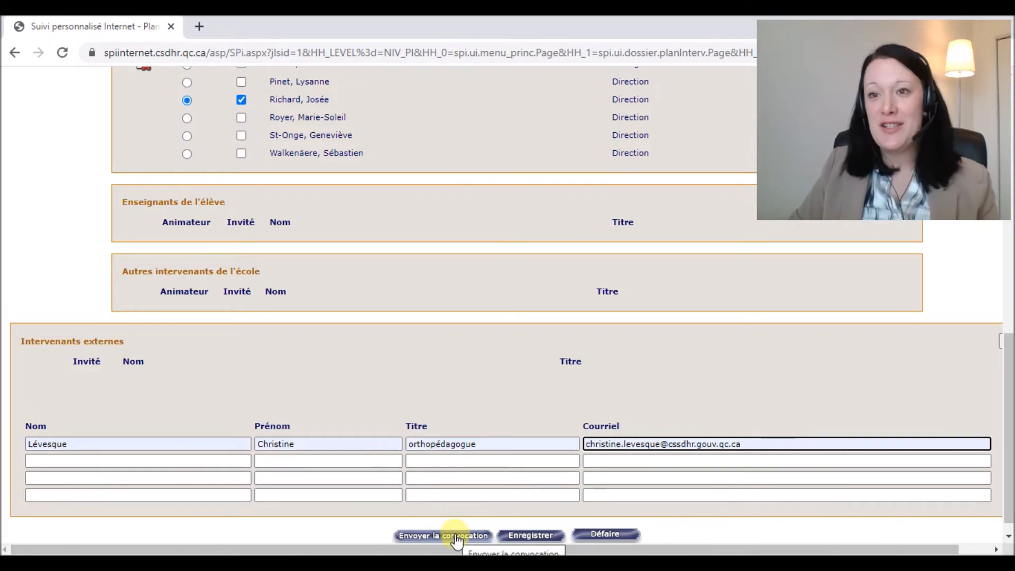
Review the meeting details and save the meeting without sending the invitation.
{"action": "scroll", "coordinate": [455, 531], "scroll_direction": "up", "scroll_amount": 4}
{"action": "scroll", "coordinate": [454, 525], "scroll_direction": "up", "scroll_amount": 8}
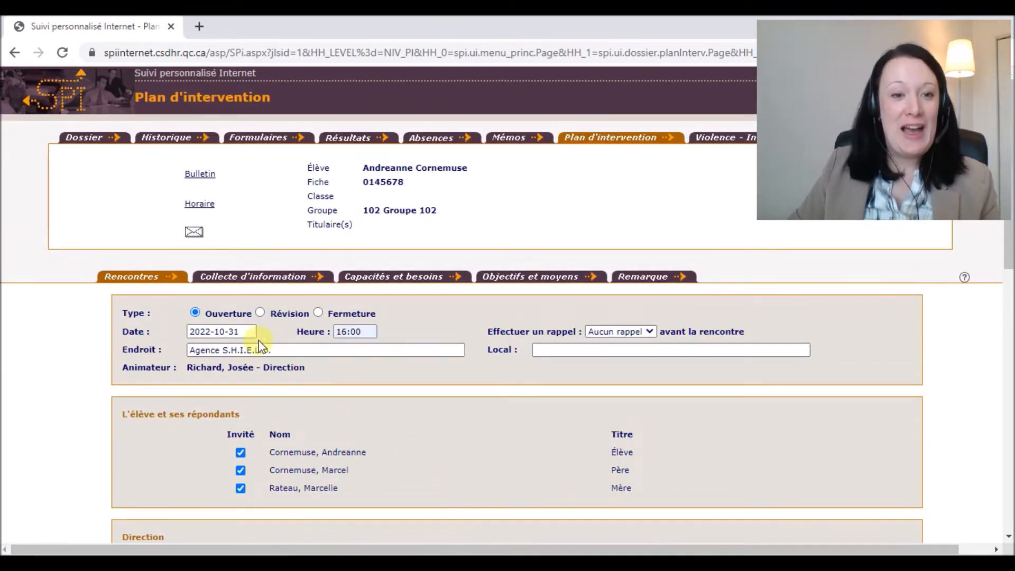
{"action": "scroll", "coordinate": [327, 391], "scroll_direction": "down", "scroll_amount": 12}
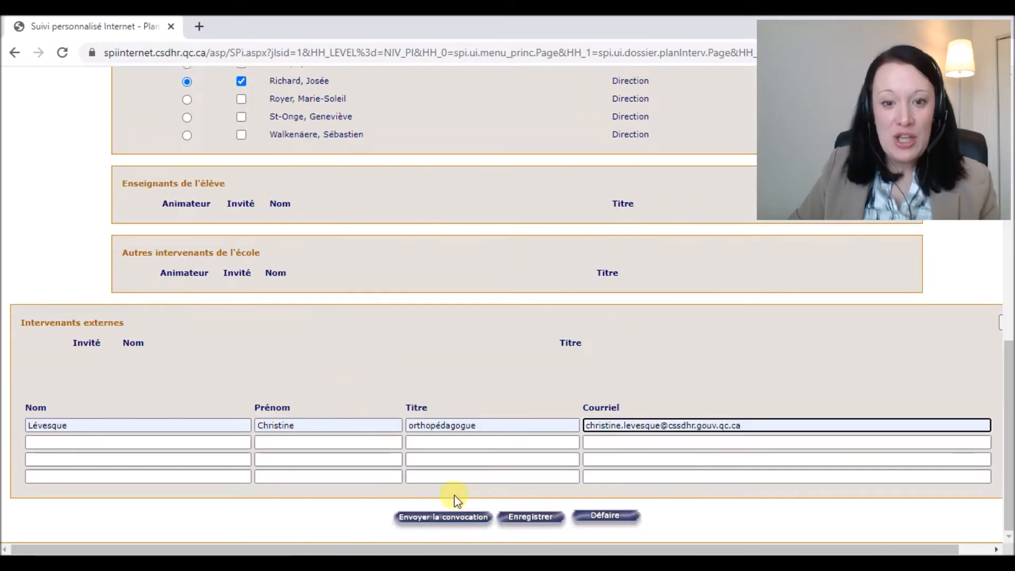
{"action": "left_click", "coordinate": [531, 517]}
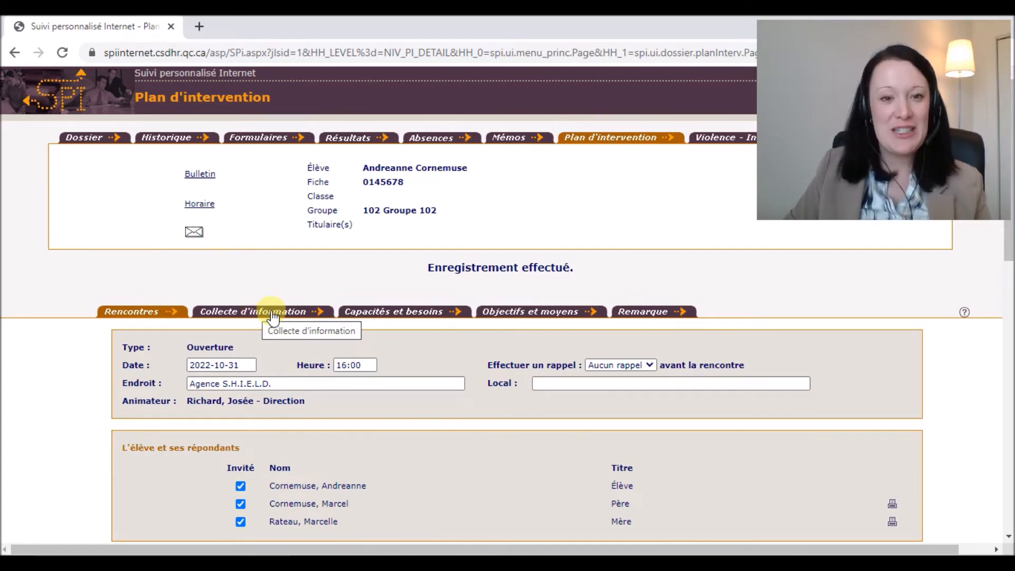
Open the Capacités et besoins section of the student's intervention plan.
{"action": "left_click", "coordinate": [369, 313]}
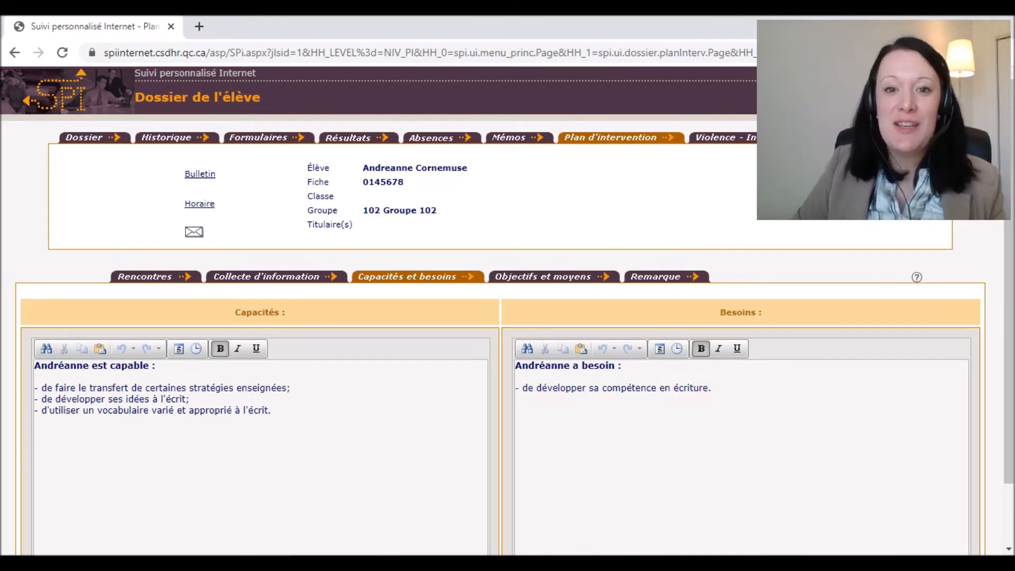
Start an objective in Objectifs et moyens with start date 2022-10-25 and next revision date 2023-04-24.
{"action": "left_click", "coordinate": [537, 278]}
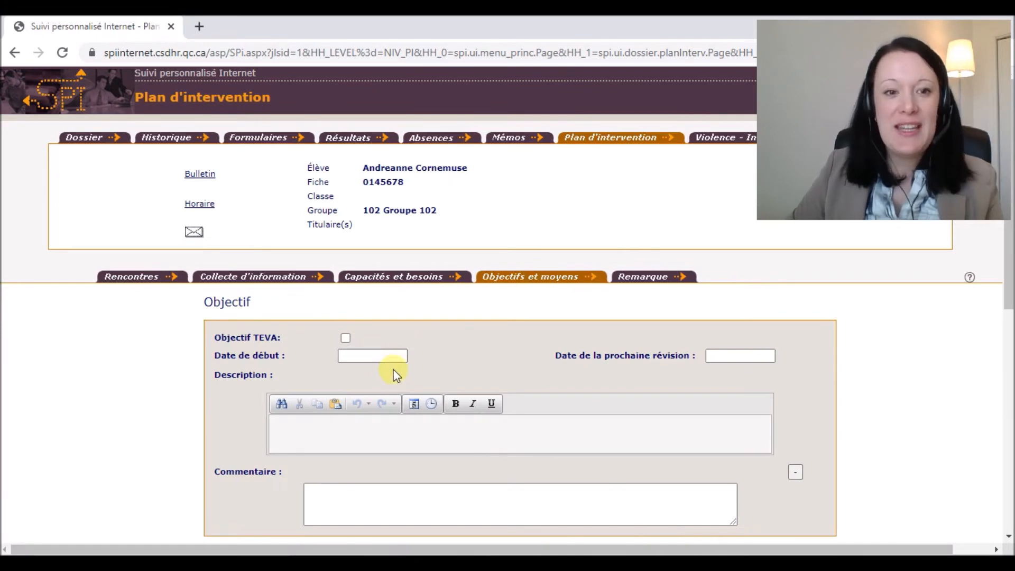
{"action": "left_click", "coordinate": [381, 357]}
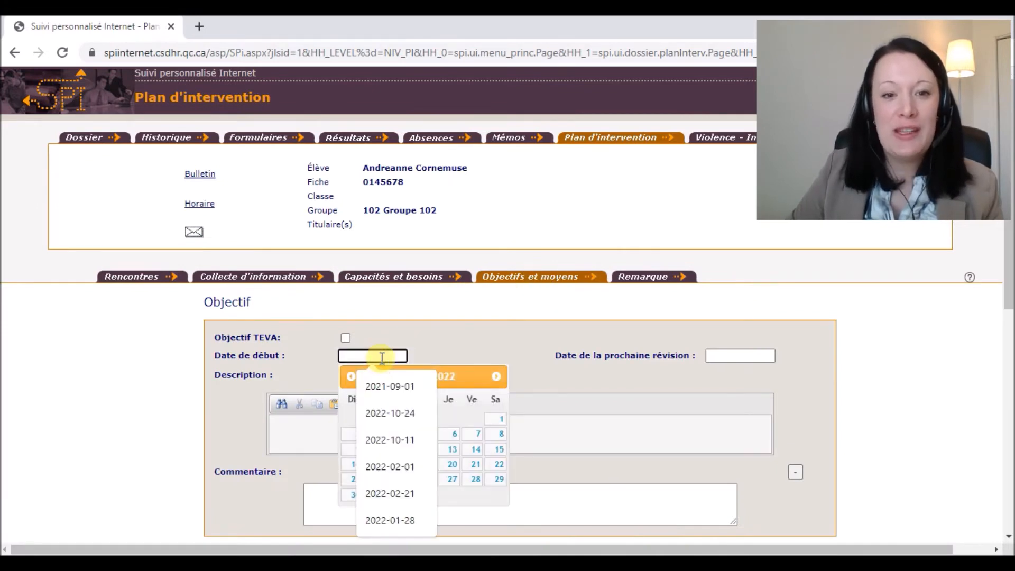
{"action": "left_click", "coordinate": [455, 371]}
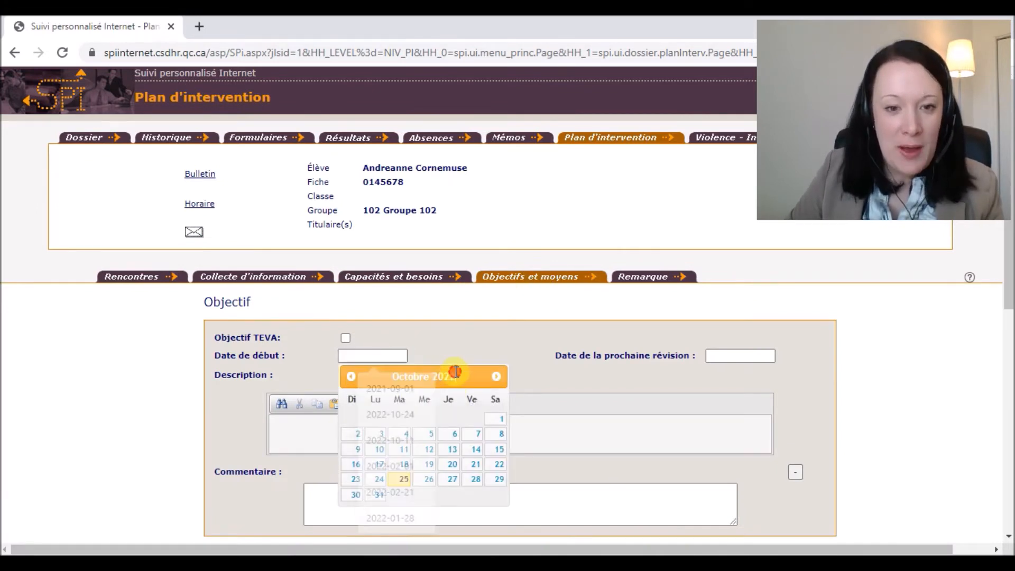
{"action": "left_click", "coordinate": [400, 480]}
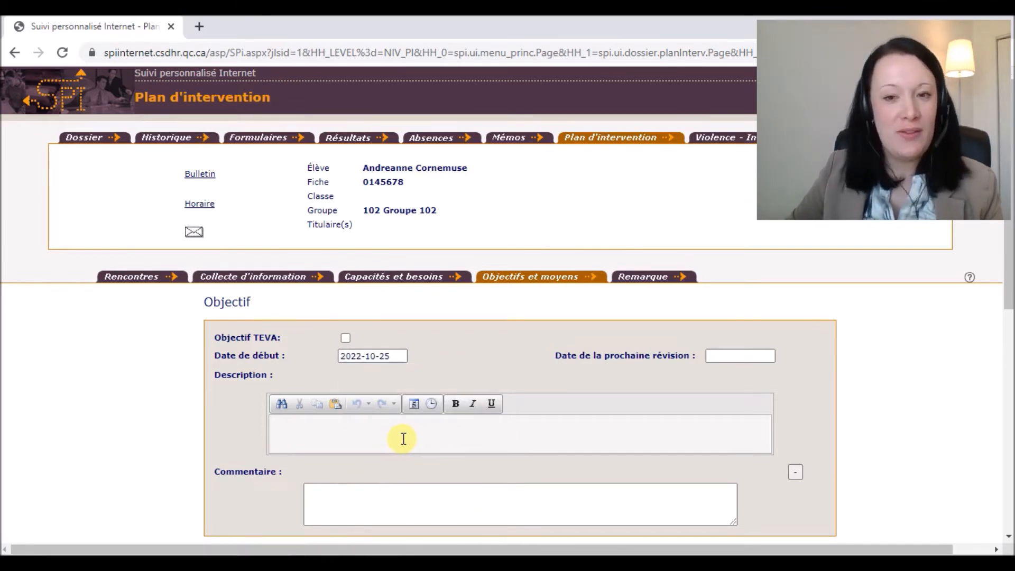
{"action": "left_click", "coordinate": [717, 358]}
Describe the objective in French: by the plan's revision, the student will use her strategies to correctly spell most words seen in class.
{"action": "left_click", "coordinate": [361, 438]}
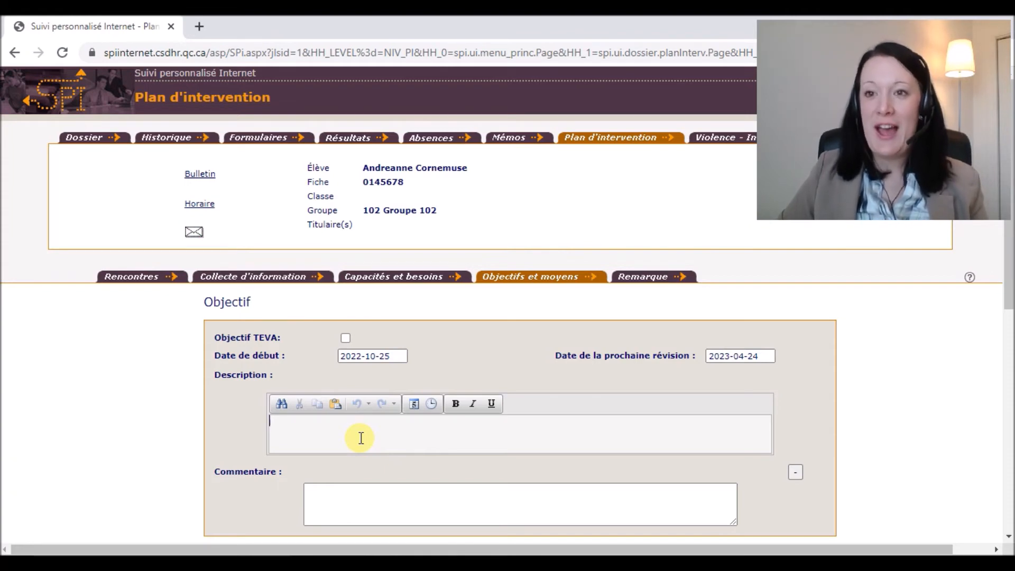
{"action": "type", "text": "D'ici la révision de son plan d'intervention, Andréanne sera capable d'utiliser ses stratégies afin d'orthographier adéquatement la plupart des mots vus en classe."}
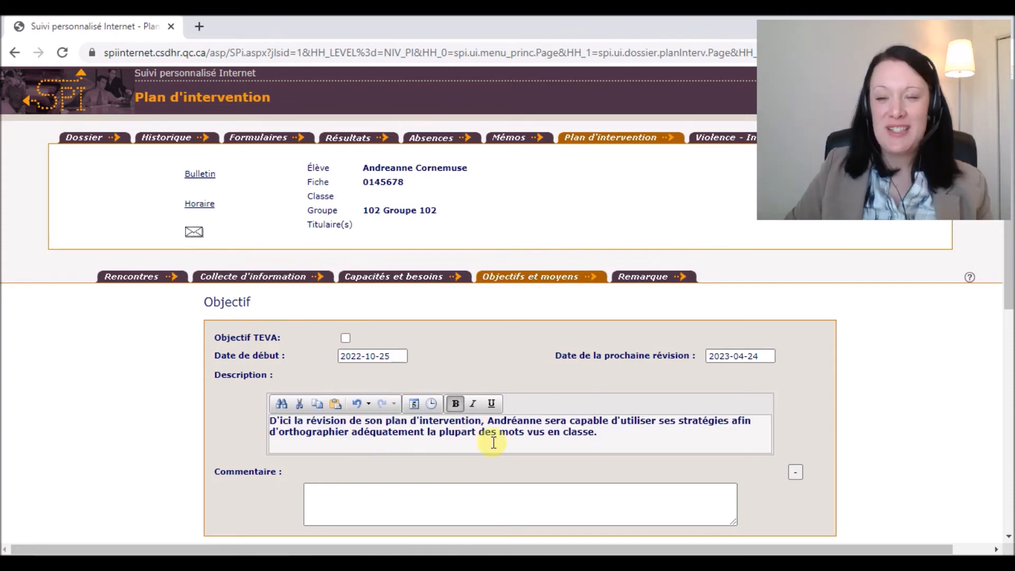
Define the intervention type as Moyen - adaptation, with the technology-assisted writing strategies pasted as description and Idem as the adaptations permitted during evaluation.
{"action": "scroll", "coordinate": [493, 443], "scroll_direction": "down", "scroll_amount": 4}
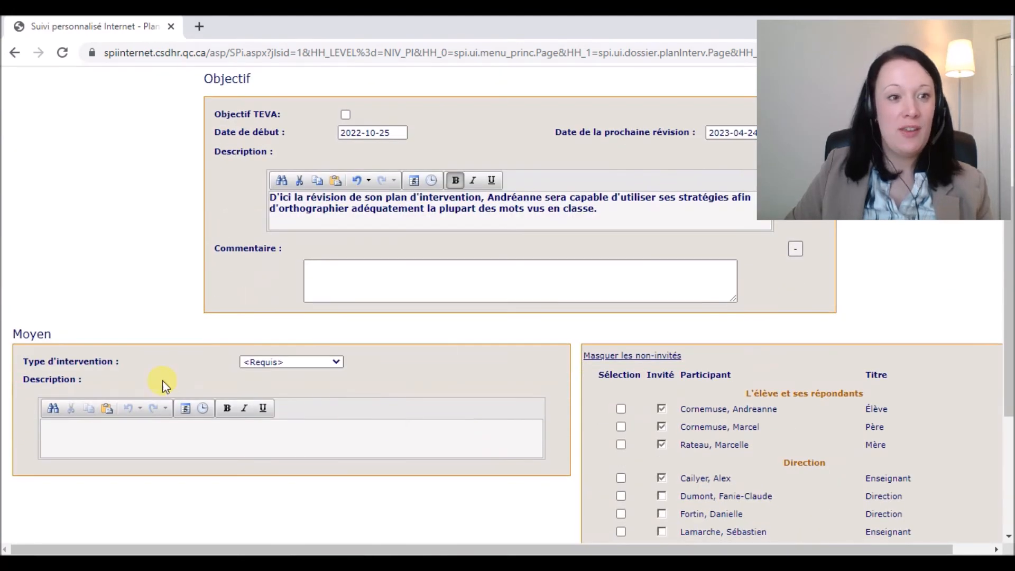
{"action": "left_click", "coordinate": [249, 364]}
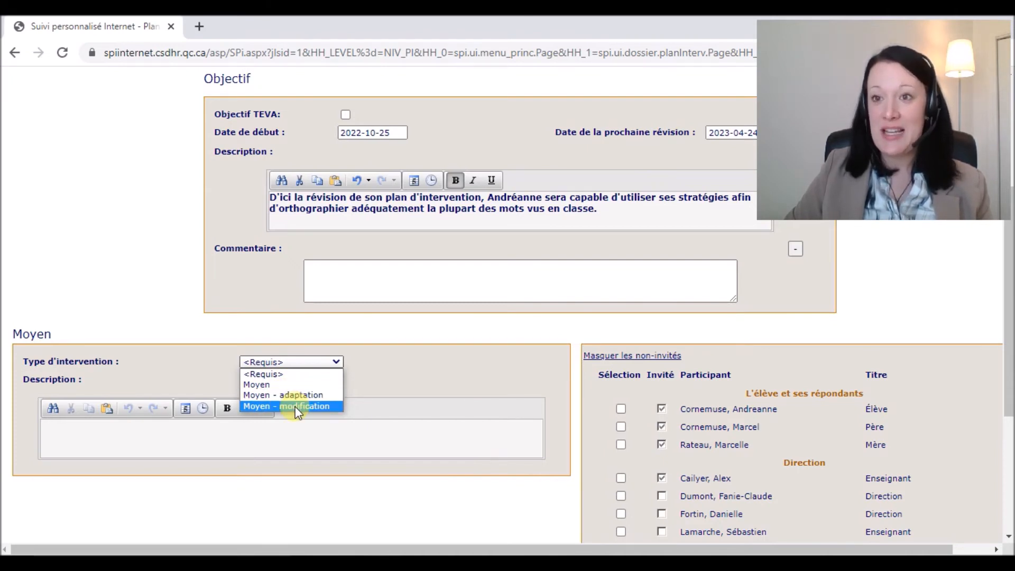
{"action": "left_click", "coordinate": [268, 395]}
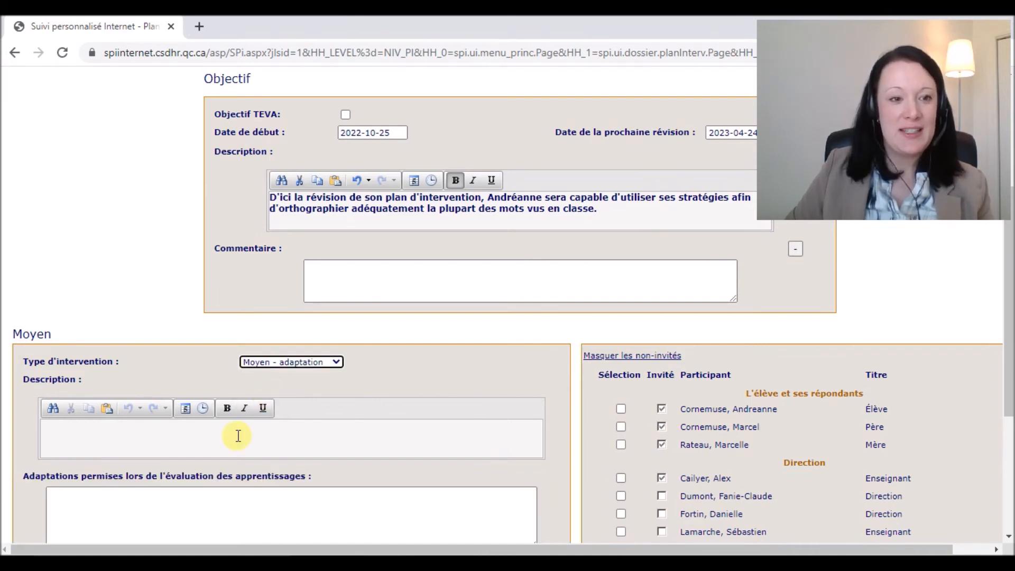
{"action": "scroll", "coordinate": [238, 435], "scroll_direction": "down", "scroll_amount": 2}
{"action": "left_click", "coordinate": [120, 362]}
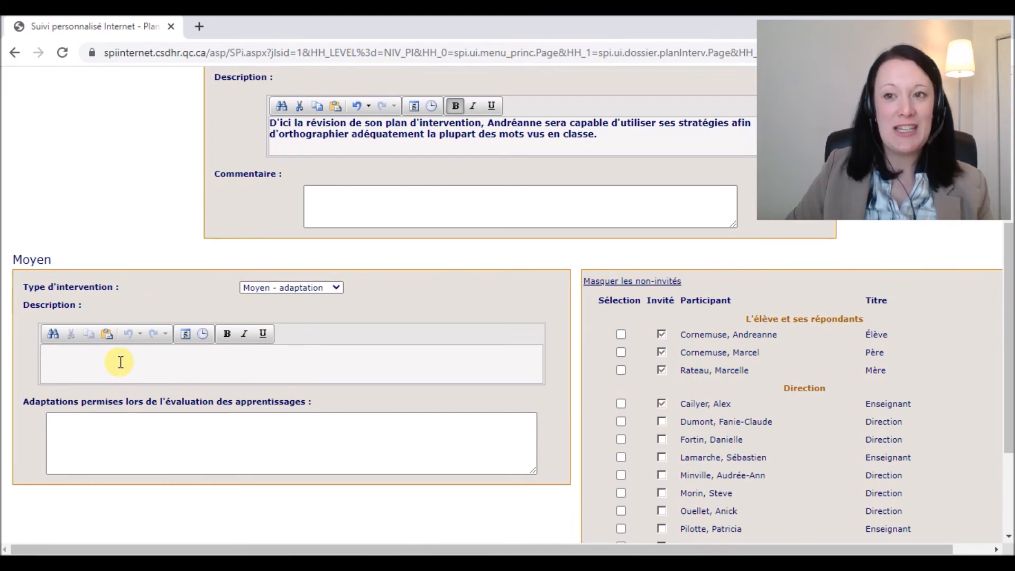
{"action": "key", "text": "ctrl+v"}
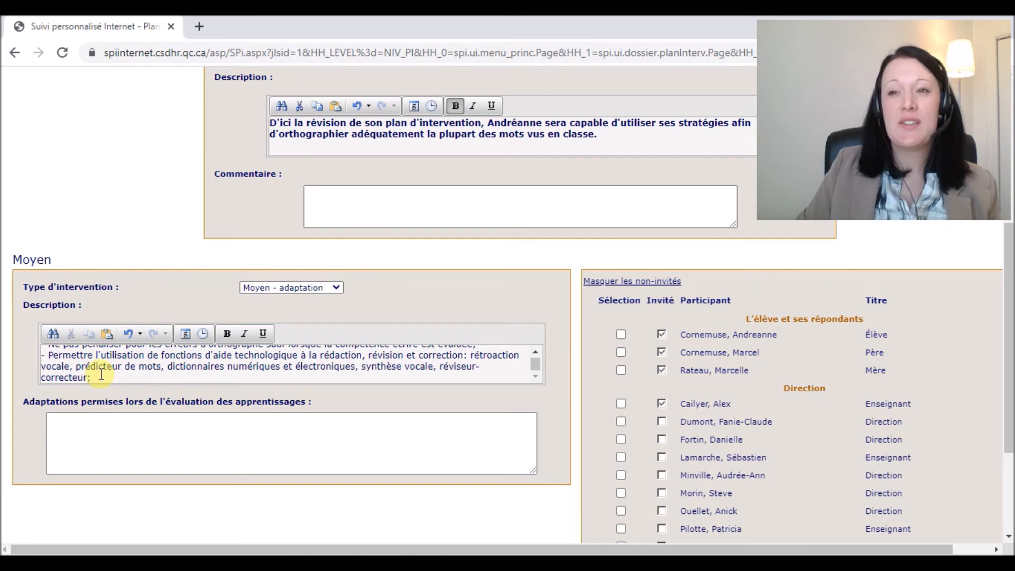
{"action": "left_click", "coordinate": [105, 426]}
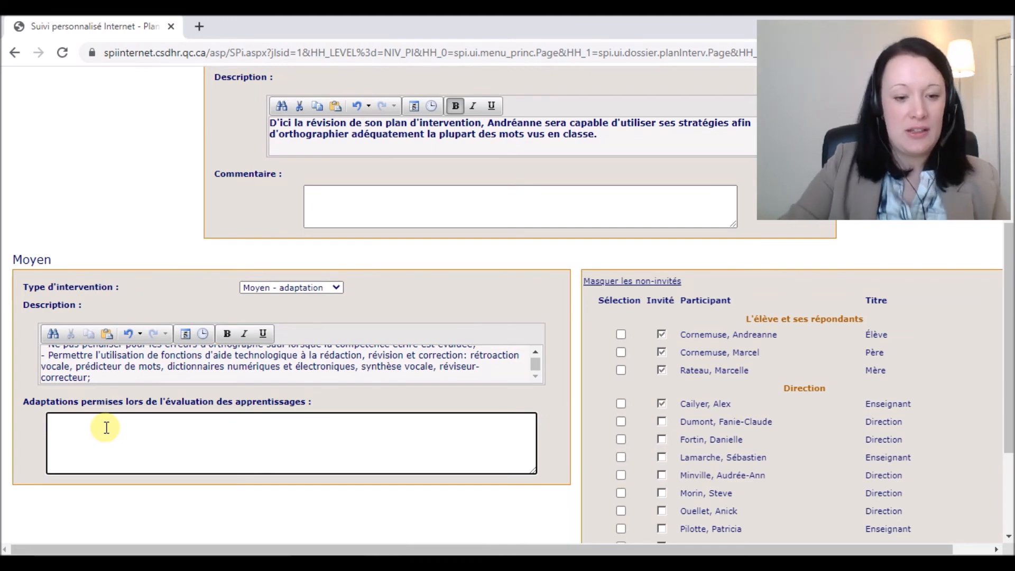
{"action": "type", "text": "Idem"}
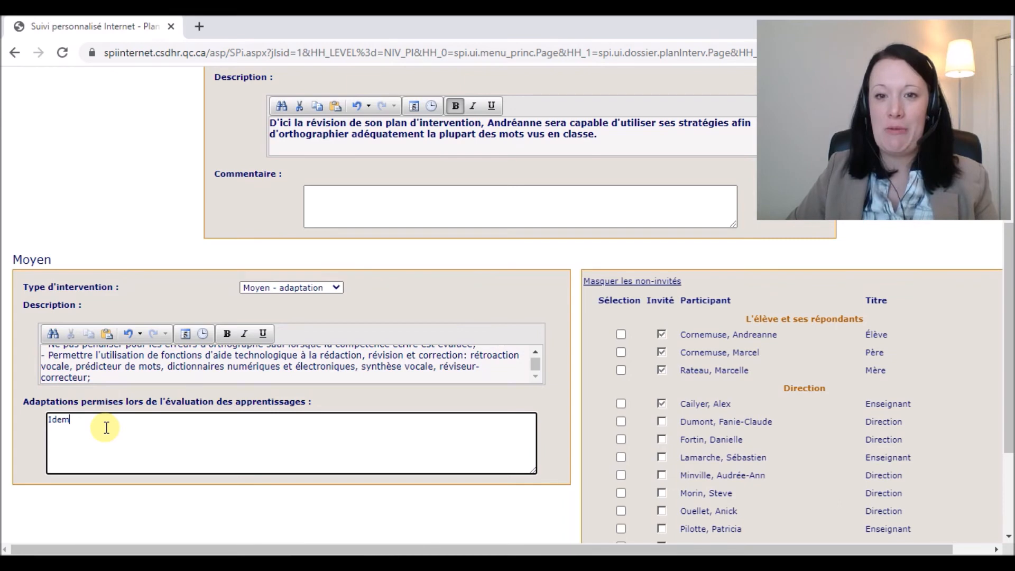
Assign the student, the invited teacher and the external orthopédagogue to the adaptation, and save the objective.
{"action": "scroll", "coordinate": [158, 425], "scroll_direction": "down", "scroll_amount": 1}
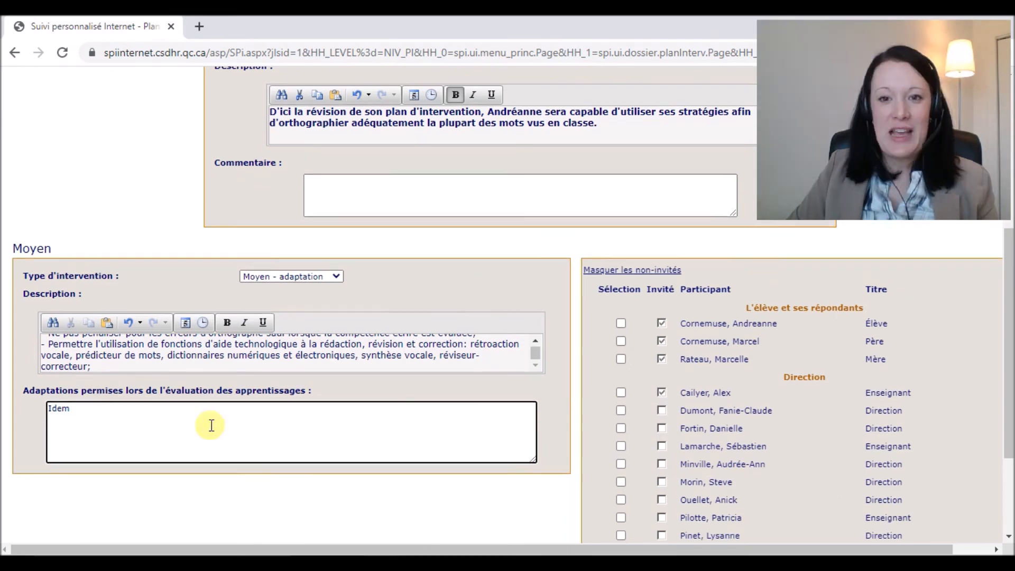
{"action": "left_click", "coordinate": [621, 323]}
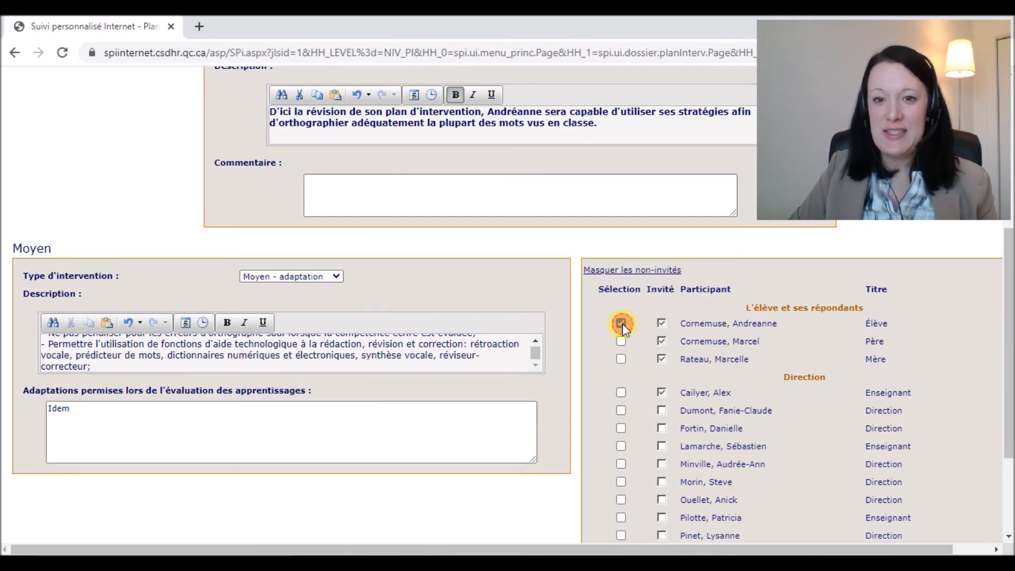
{"action": "left_click", "coordinate": [621, 392]}
{"action": "scroll", "coordinate": [620, 394], "scroll_direction": "down", "scroll_amount": 3}
{"action": "left_click", "coordinate": [621, 491]}
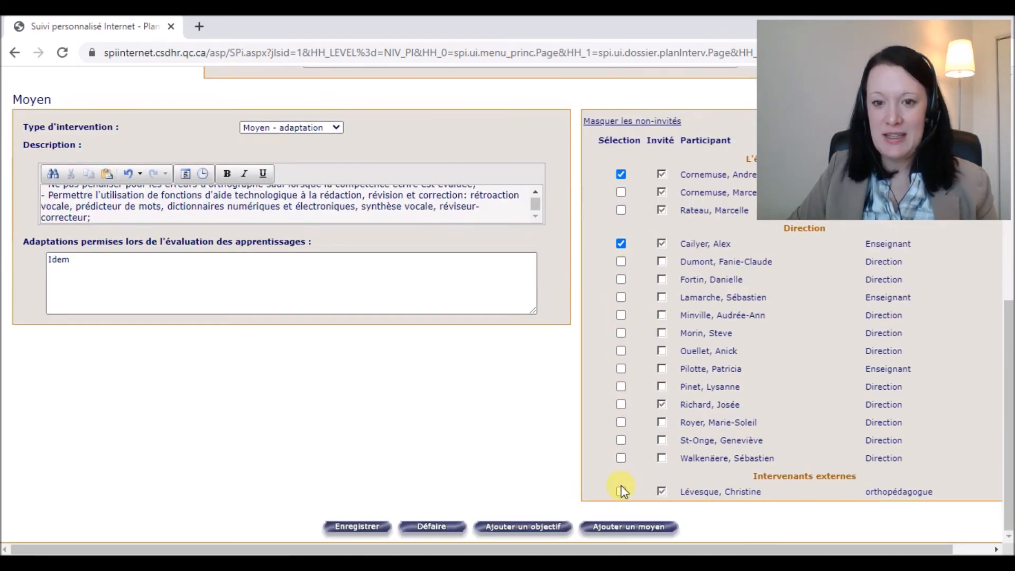
{"action": "left_click", "coordinate": [345, 528]}
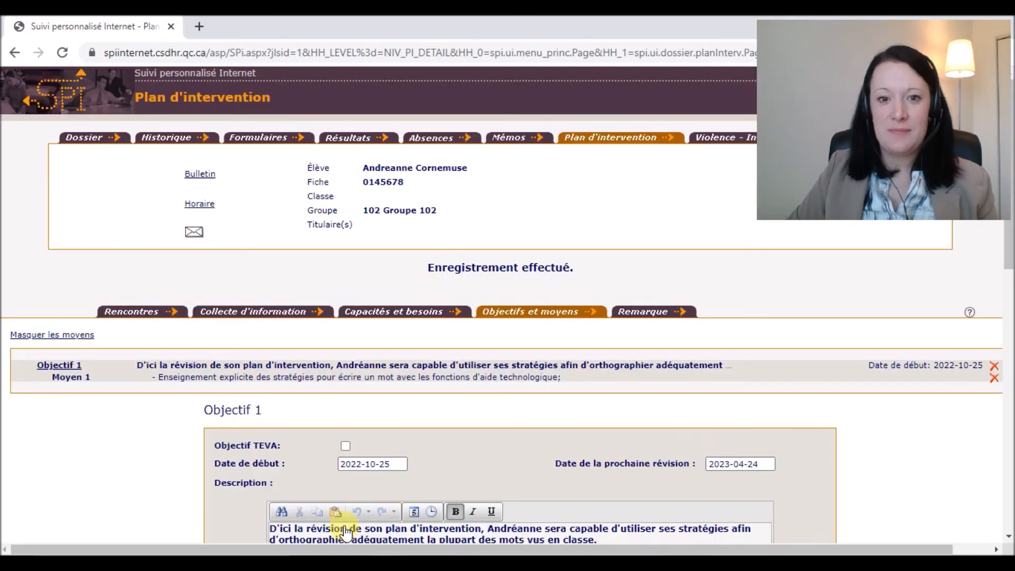
{"action": "scroll", "coordinate": [413, 425], "scroll_direction": "down", "scroll_amount": 15}
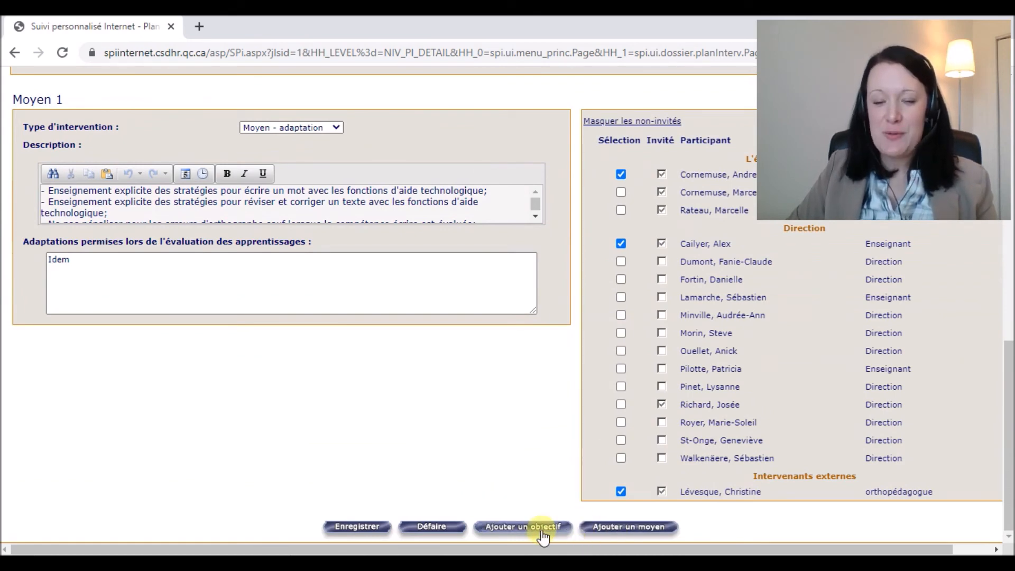
{"action": "left_click", "coordinate": [595, 528]}
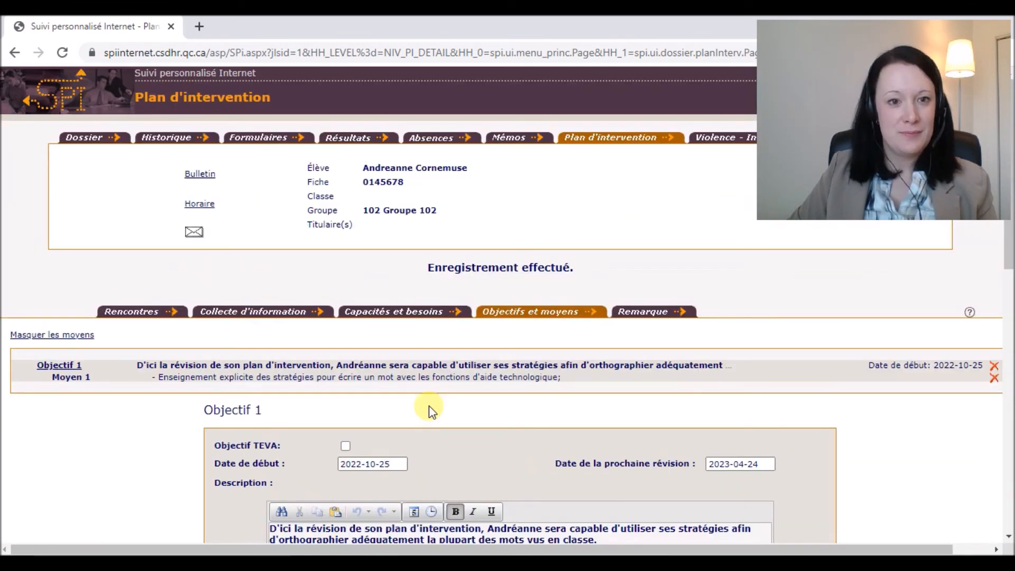
Add a remark on the Septembre 2021 trial of technological aids for writing, revision and correction, and save it.
{"action": "left_click", "coordinate": [654, 316]}
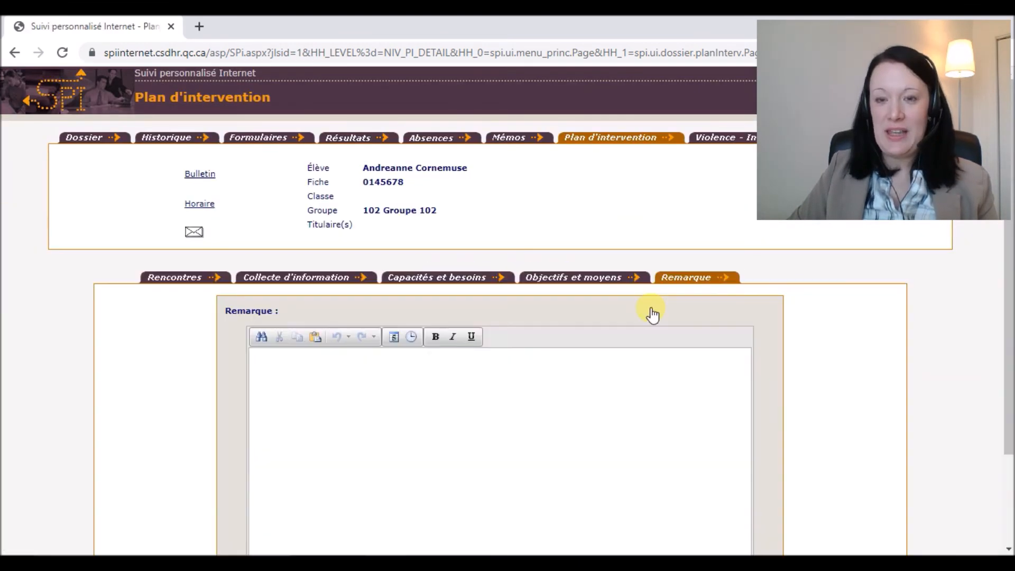
{"action": "left_click", "coordinate": [615, 397]}
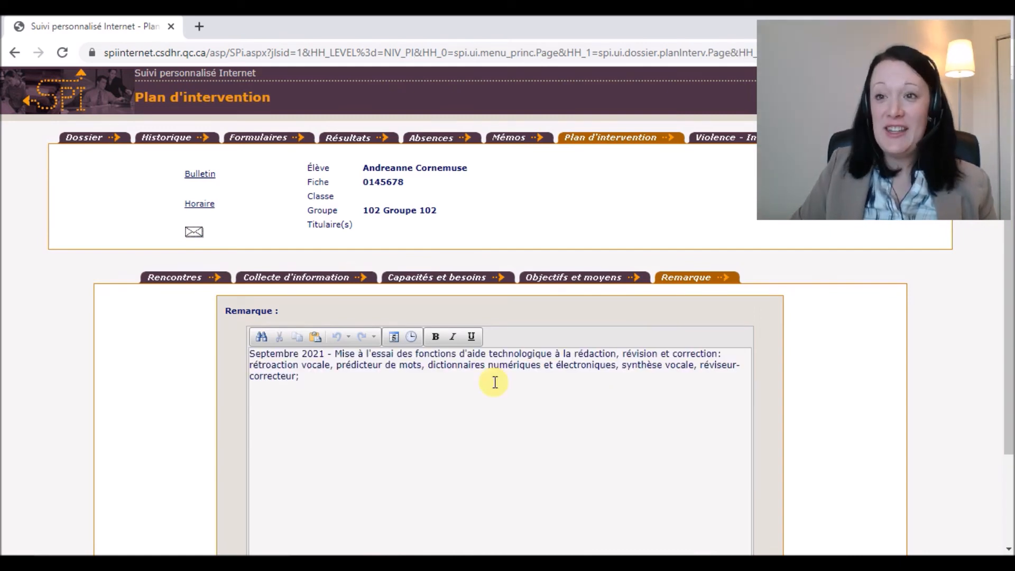
{"action": "scroll", "coordinate": [495, 382], "scroll_direction": "down", "scroll_amount": 2}
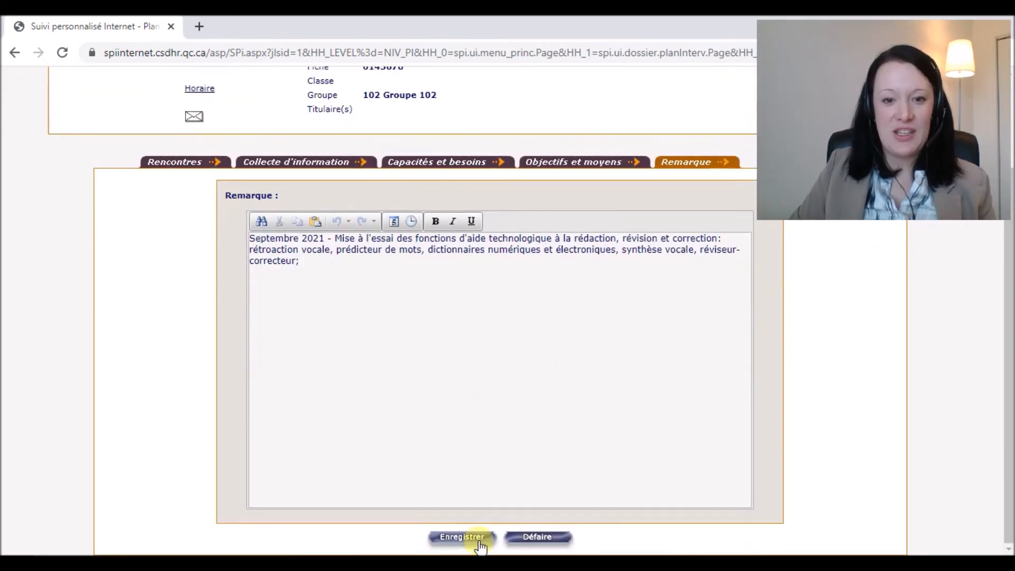
{"action": "left_click", "coordinate": [477, 540]}
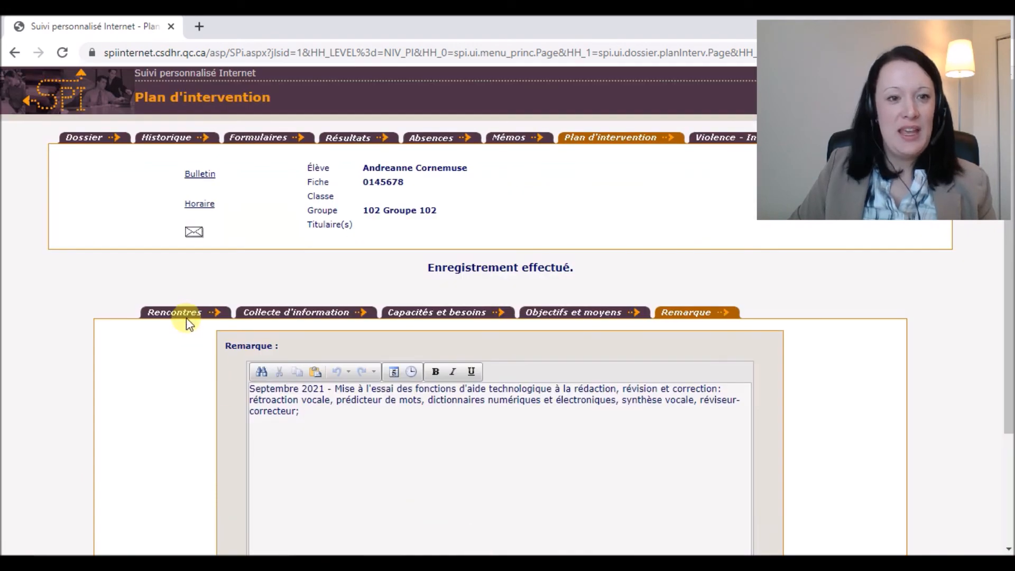
Generate the printable Plan d'intervention from the opening meeting's entry and open the document.
{"action": "left_click", "coordinate": [184, 316]}
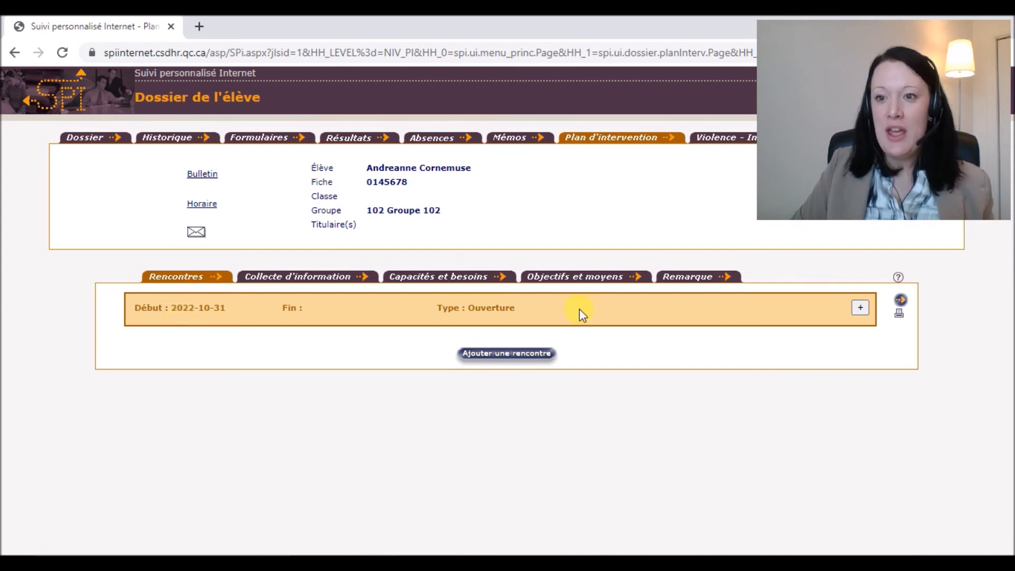
{"action": "left_click", "coordinate": [899, 317]}
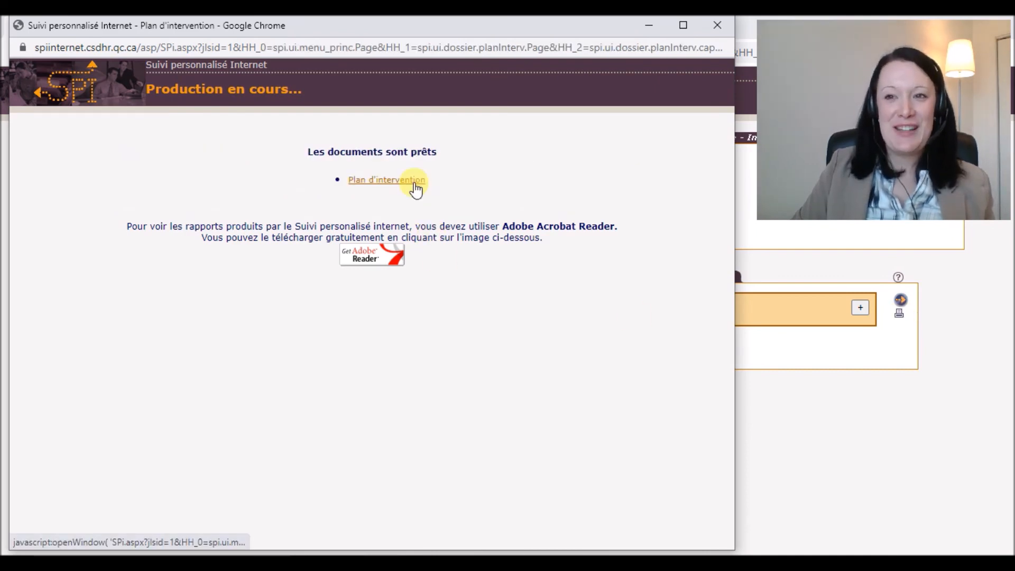
{"action": "left_click", "coordinate": [415, 182]}
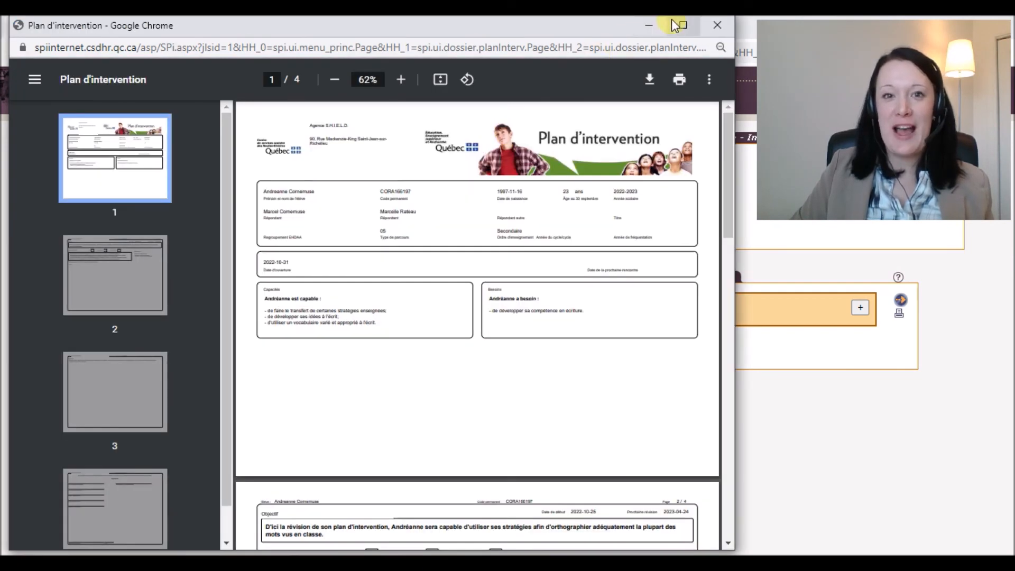
Examine the Plan d'intervention document at 100% in a maximized window, from the student details through the objective and remark to the signatures.
{"action": "left_click", "coordinate": [678, 25]}
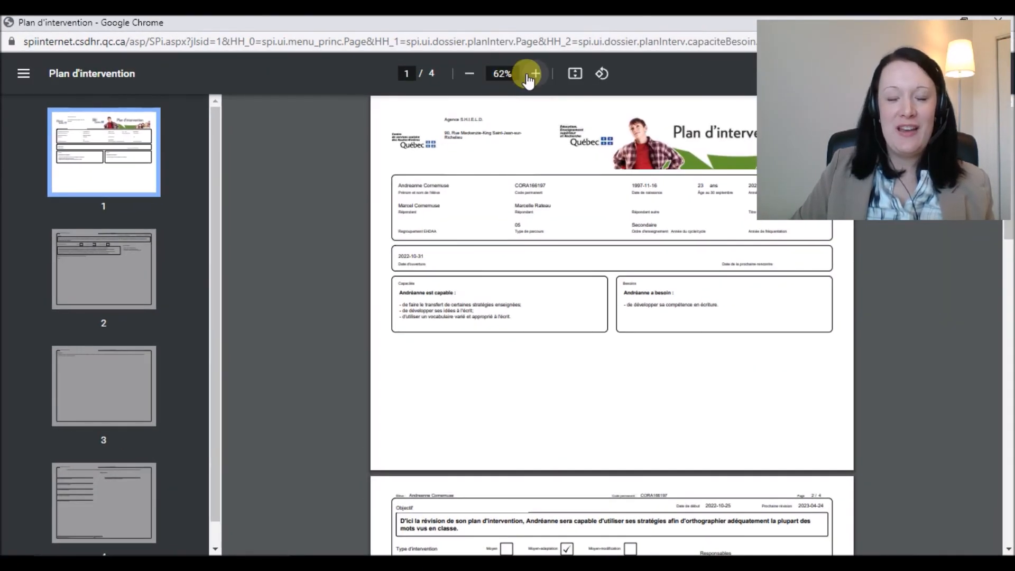
{"action": "left_click", "coordinate": [534, 73]}
{"action": "left_click", "coordinate": [534, 73]}
{"action": "left_click", "coordinate": [534, 73]}
{"action": "left_click", "coordinate": [534, 74]}
{"action": "left_click", "coordinate": [534, 73]}
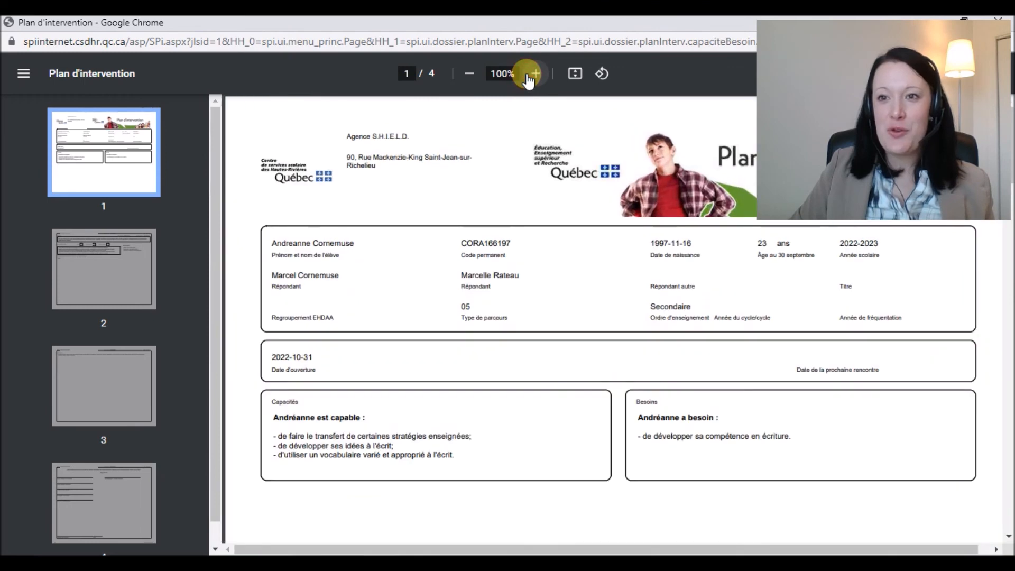
{"action": "left_click_drag", "start_coordinate": [878, 243], "coordinate": [840, 244]}
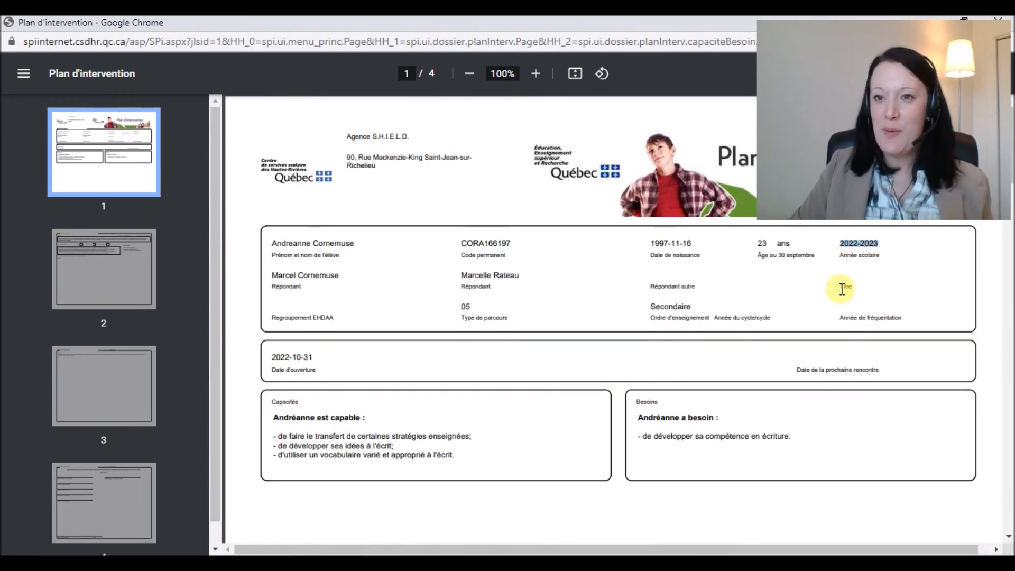
{"action": "scroll", "coordinate": [587, 426], "scroll_direction": "down", "scroll_amount": 3}
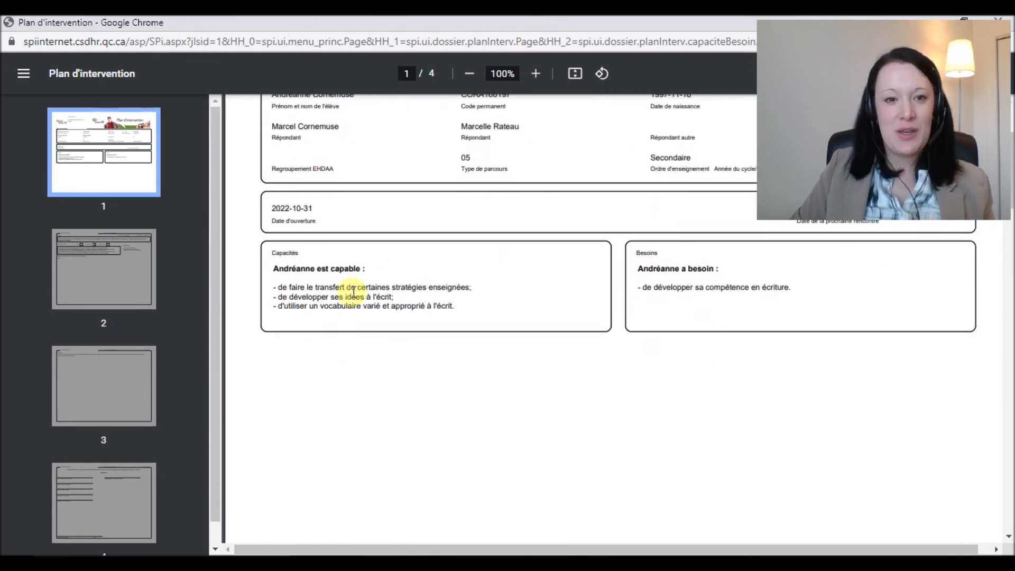
{"action": "scroll", "coordinate": [662, 376], "scroll_direction": "down", "scroll_amount": 8}
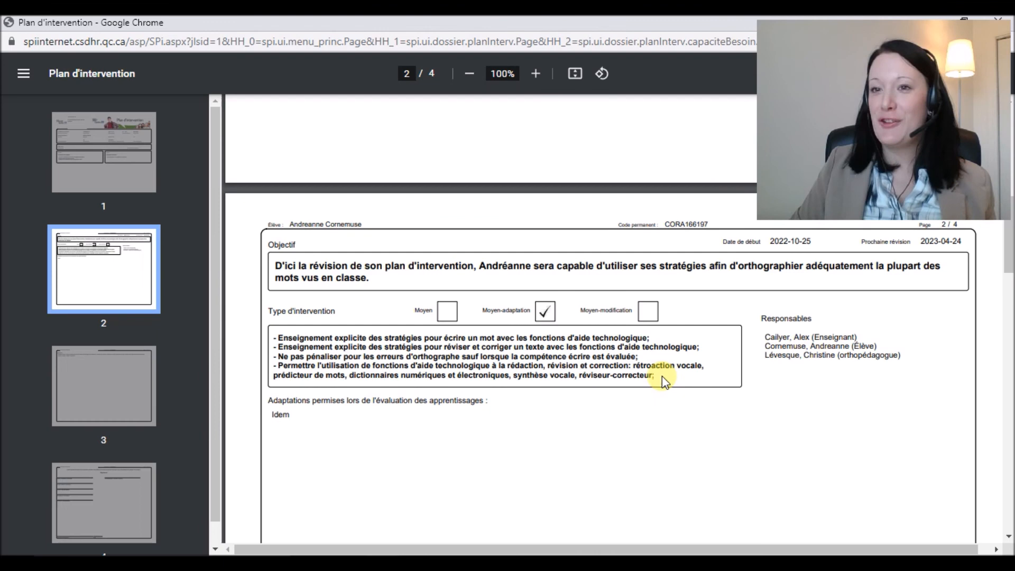
{"action": "scroll", "coordinate": [662, 376], "scroll_direction": "down", "scroll_amount": 2}
{"action": "scroll", "coordinate": [662, 376], "scroll_direction": "down", "scroll_amount": 9}
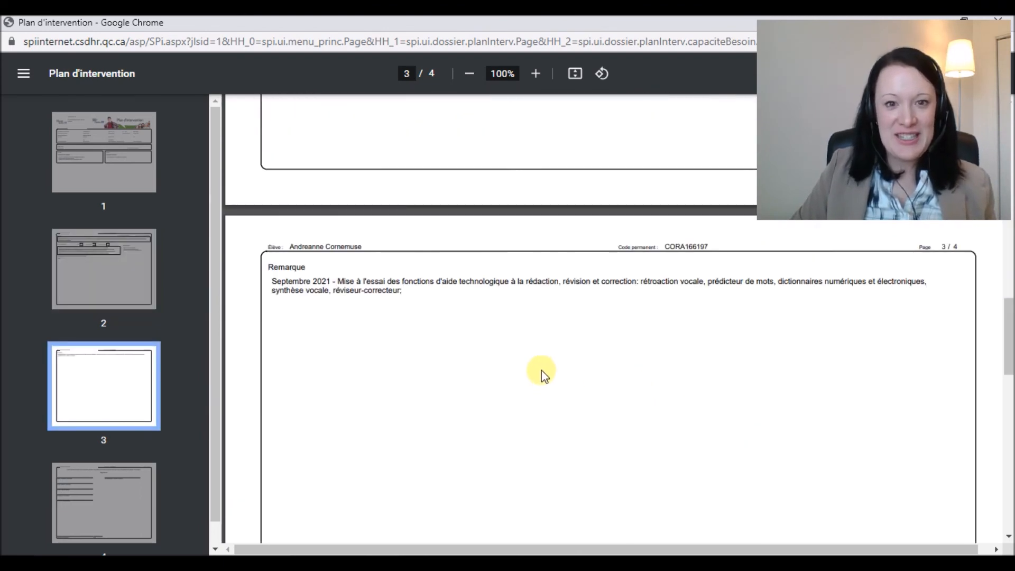
{"action": "scroll", "coordinate": [539, 292], "scroll_direction": "down", "scroll_amount": 5}
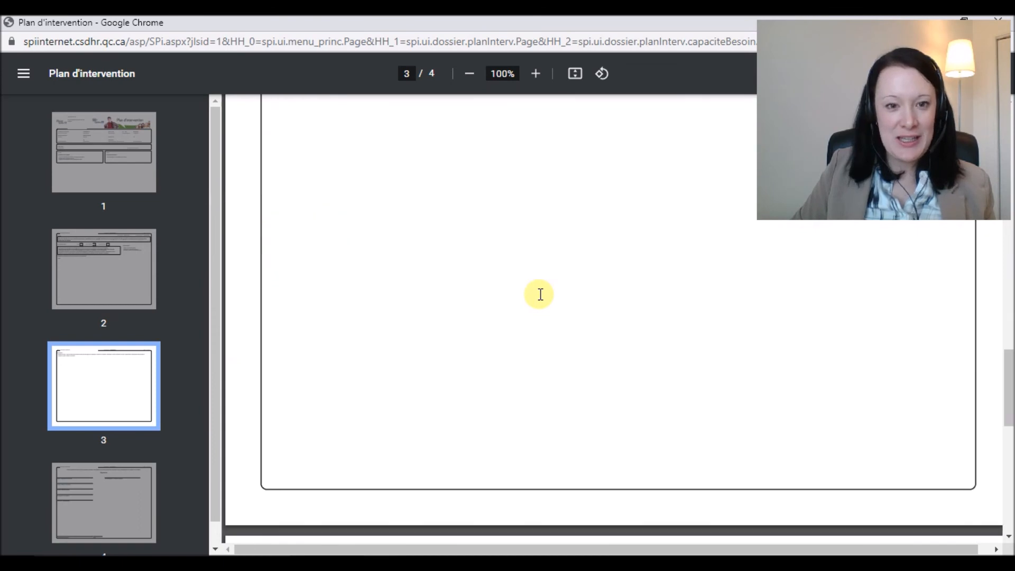
{"action": "scroll", "coordinate": [539, 294], "scroll_direction": "down", "scroll_amount": 7}
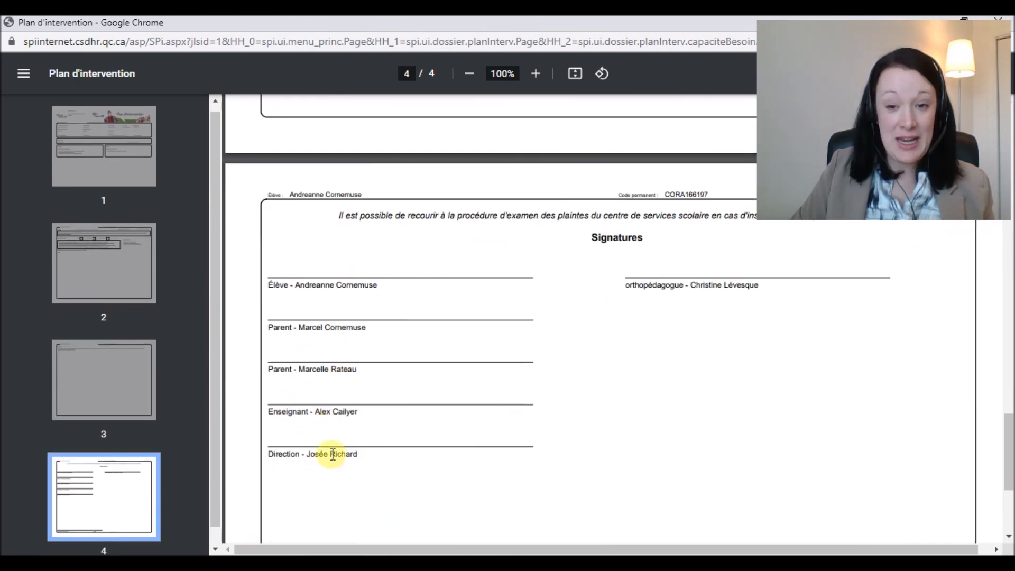
Examine the end of the signatures page, down to the direction's signature and date lines.
{"action": "scroll", "coordinate": [709, 299], "scroll_direction": "down", "scroll_amount": 4}
{"action": "scroll", "coordinate": [684, 354], "scroll_direction": "up", "scroll_amount": 1}
{"action": "scroll", "coordinate": [684, 350], "scroll_direction": "down", "scroll_amount": 1}
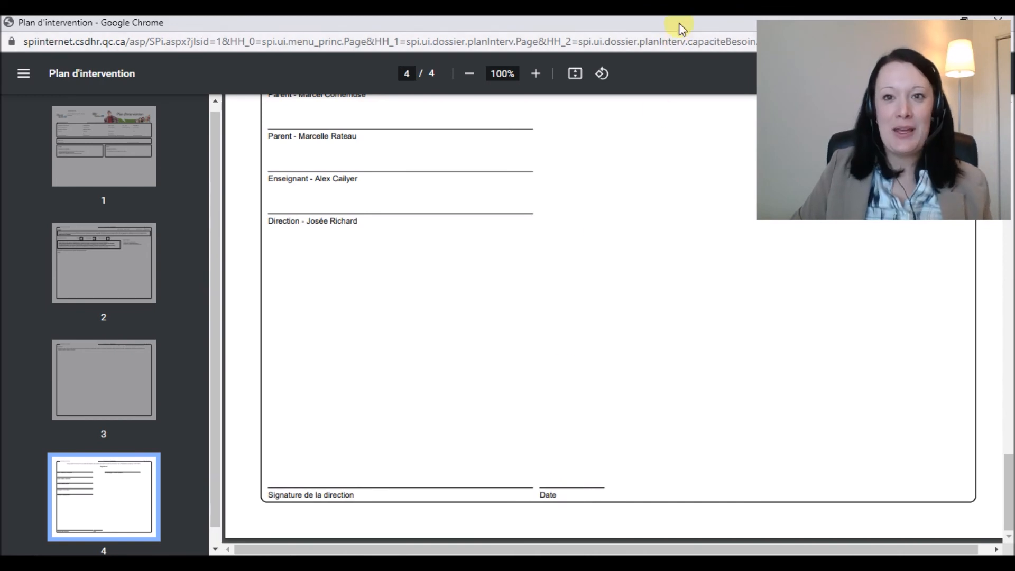
Open the print settings for the Plan d'intervention document and expand the additional parameters down to the Recto verso option.
{"action": "left_click_drag", "start_coordinate": [680, 26], "coordinate": [341, 33]}
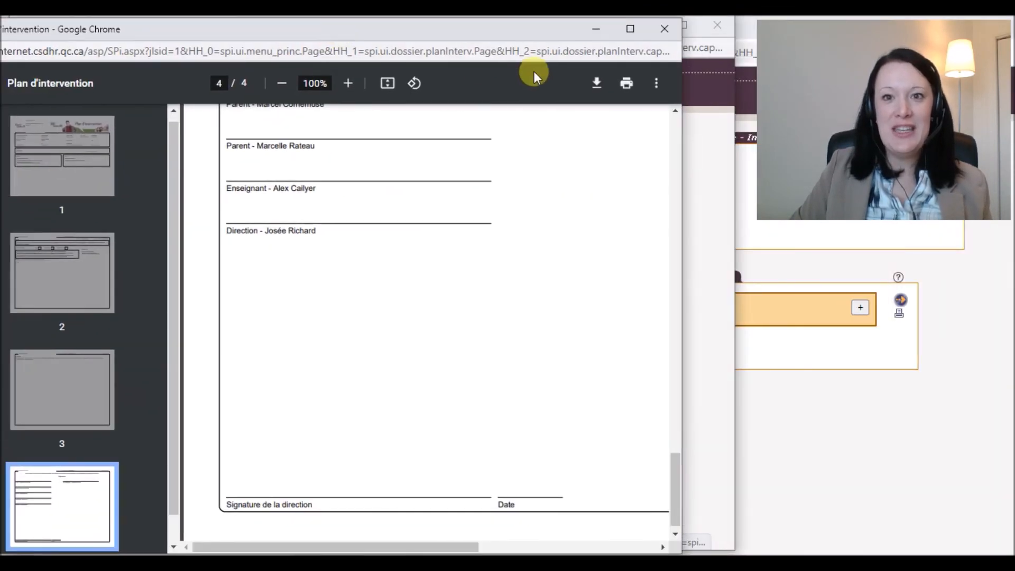
{"action": "left_click", "coordinate": [627, 84]}
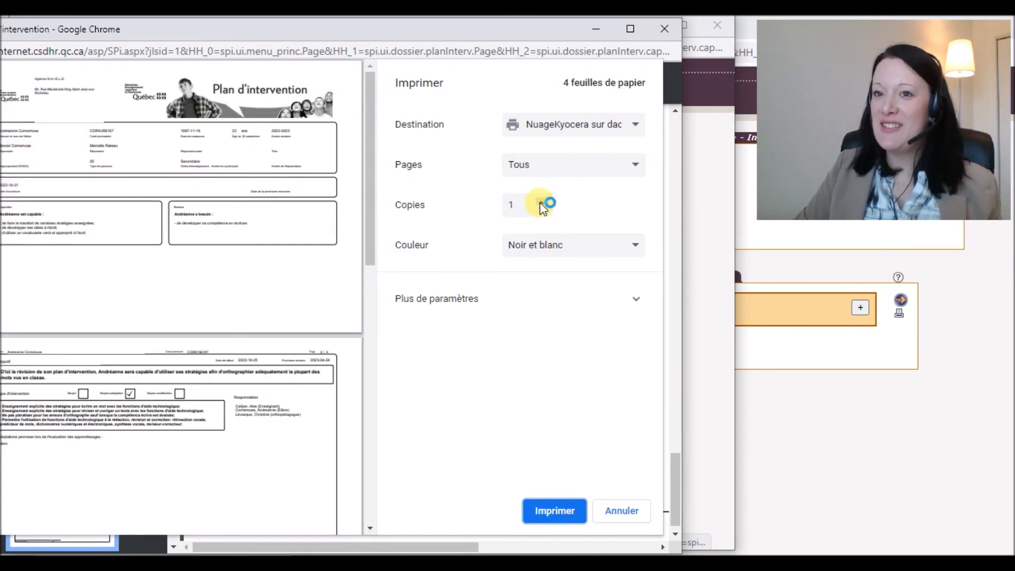
{"action": "left_click", "coordinate": [637, 308]}
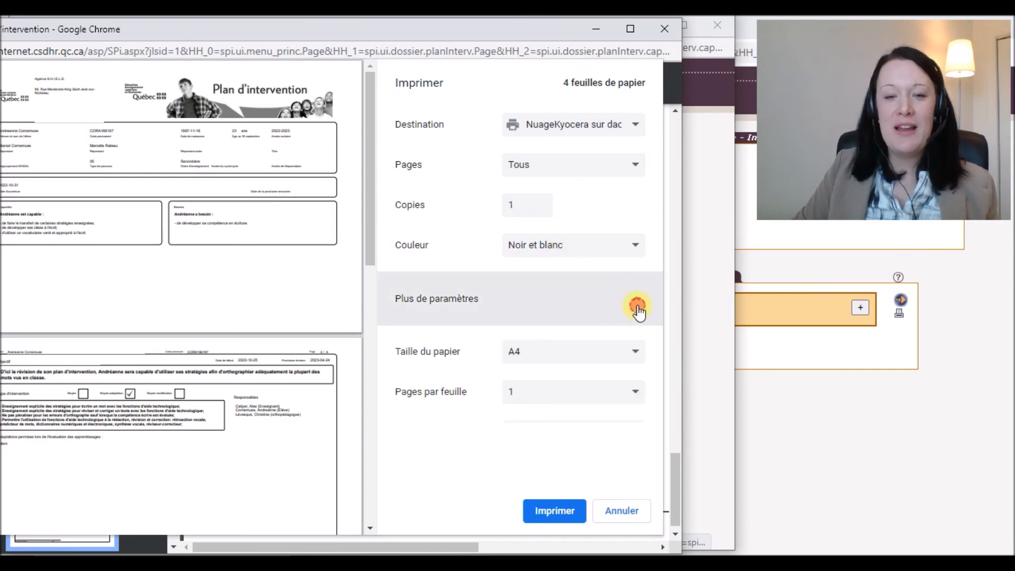
{"action": "scroll", "coordinate": [543, 431], "scroll_direction": "down", "scroll_amount": 3}
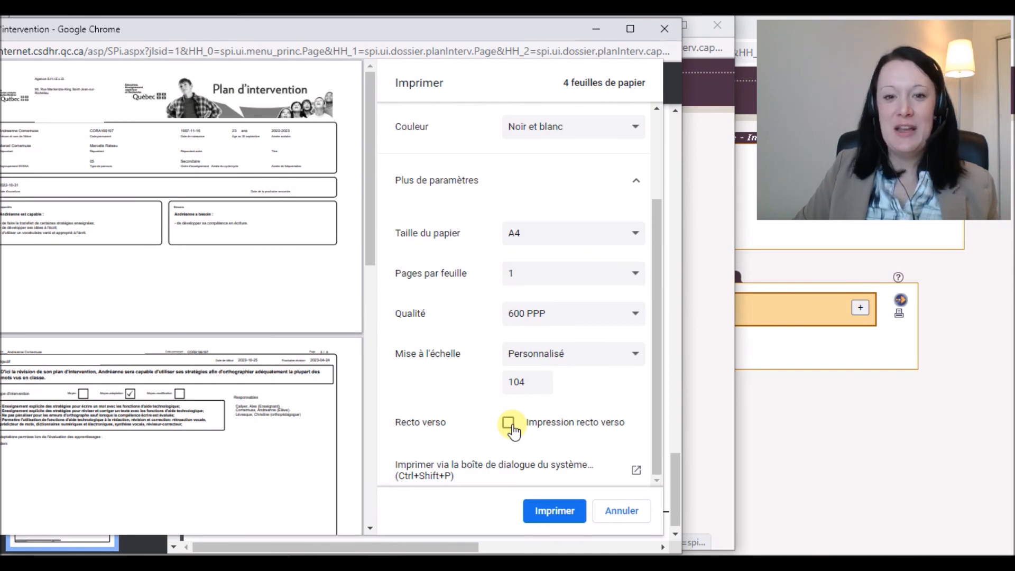
Open the list of available destinations for printing the document.
{"action": "scroll", "coordinate": [511, 429], "scroll_direction": "up", "scroll_amount": 3}
{"action": "left_click", "coordinate": [574, 123]}
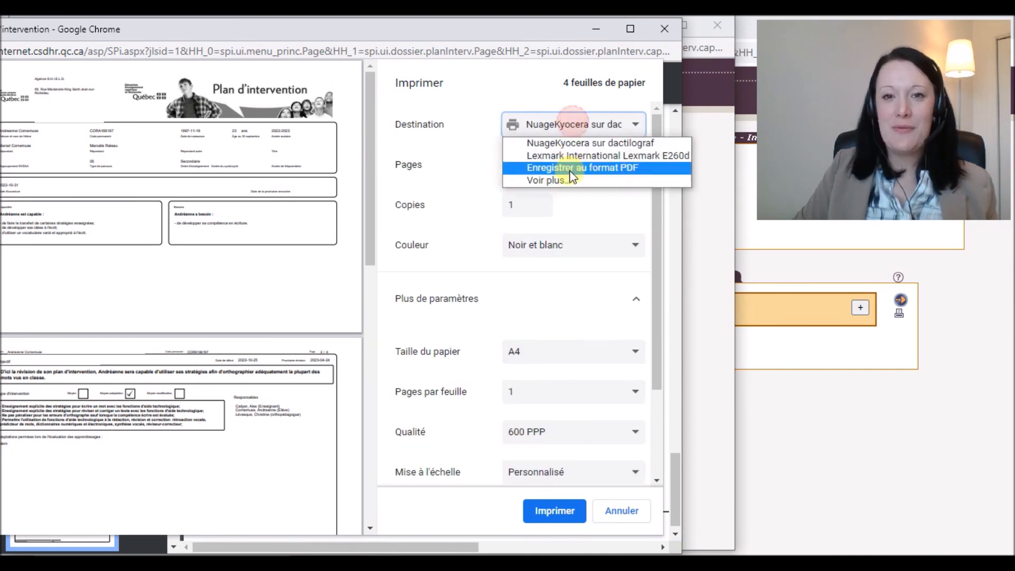